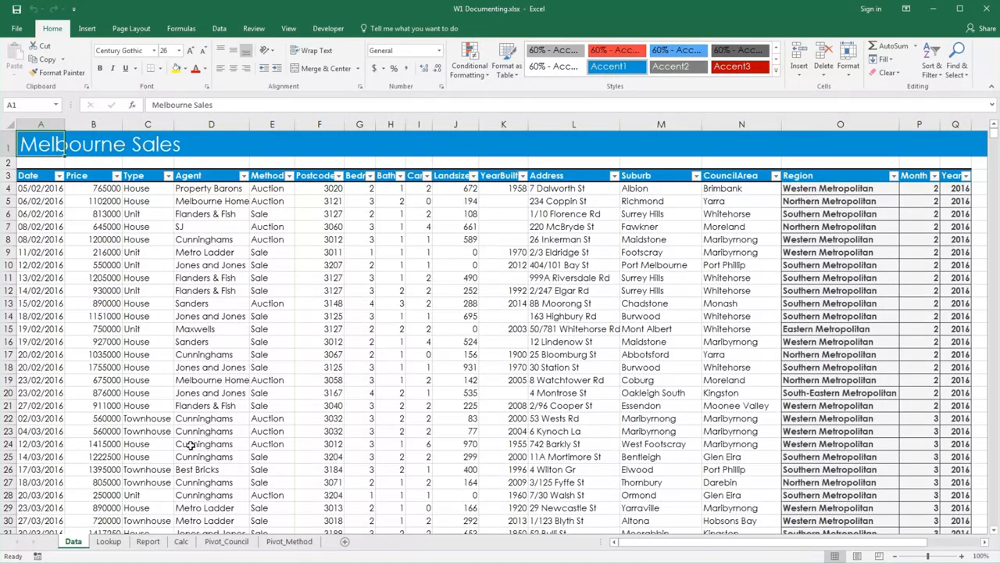
Inspect the names of the Suburb, Council Area, Dwelling Type and Sale Method tables on the Lookup sheet.
left_click(115, 541)
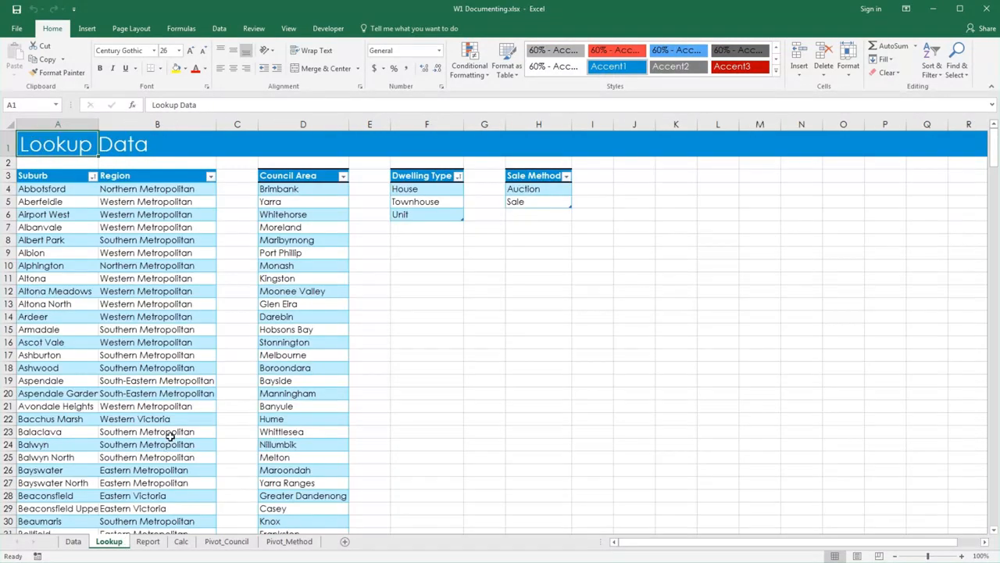
left_click(123, 250)
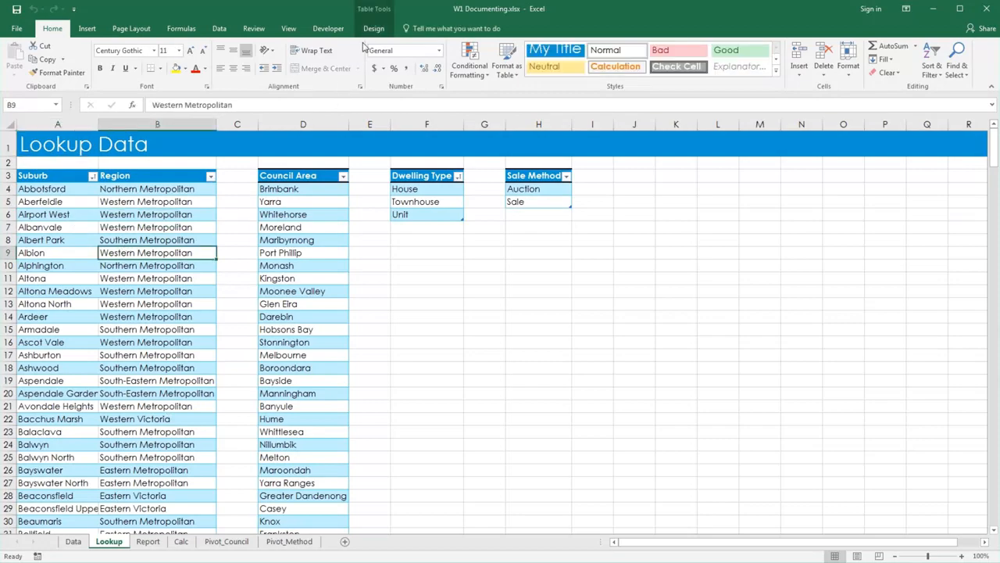
left_click(373, 29)
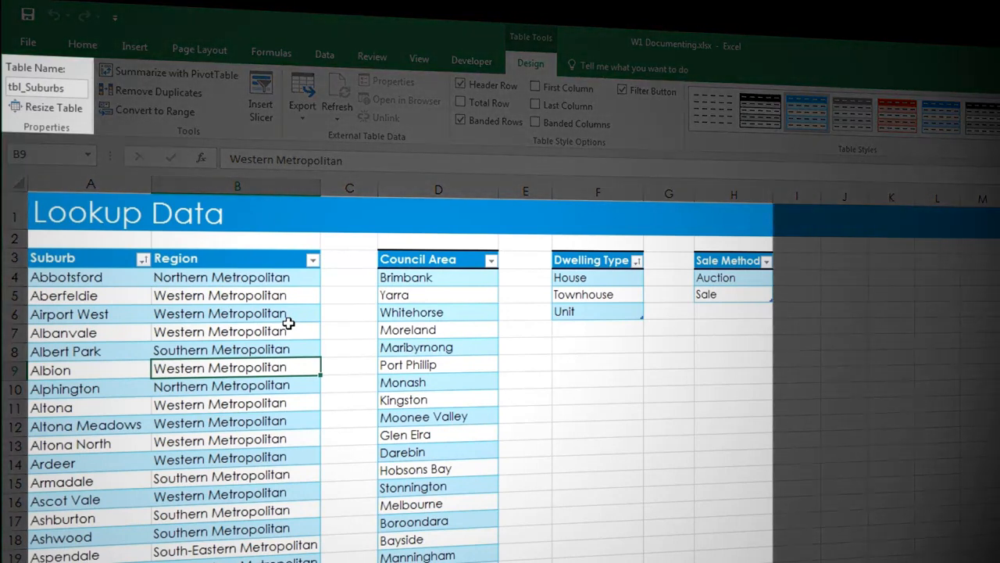
left_click(402, 313)
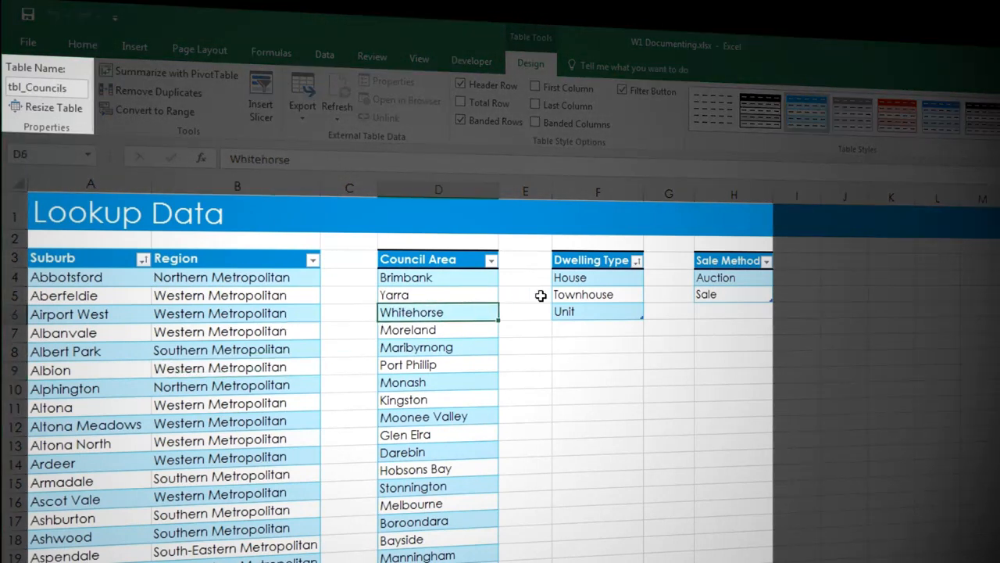
left_click(592, 294)
left_click(734, 280)
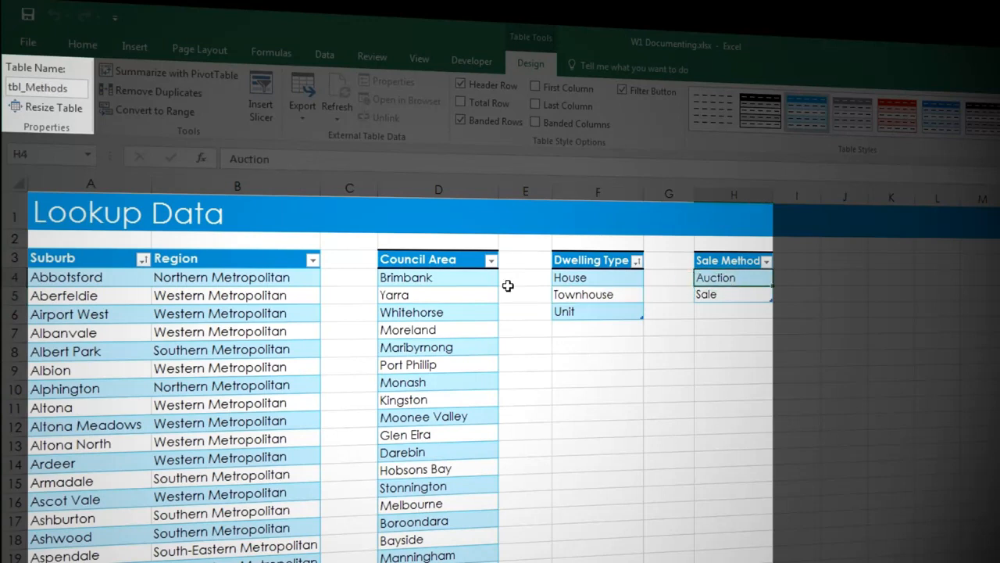
left_click(218, 295)
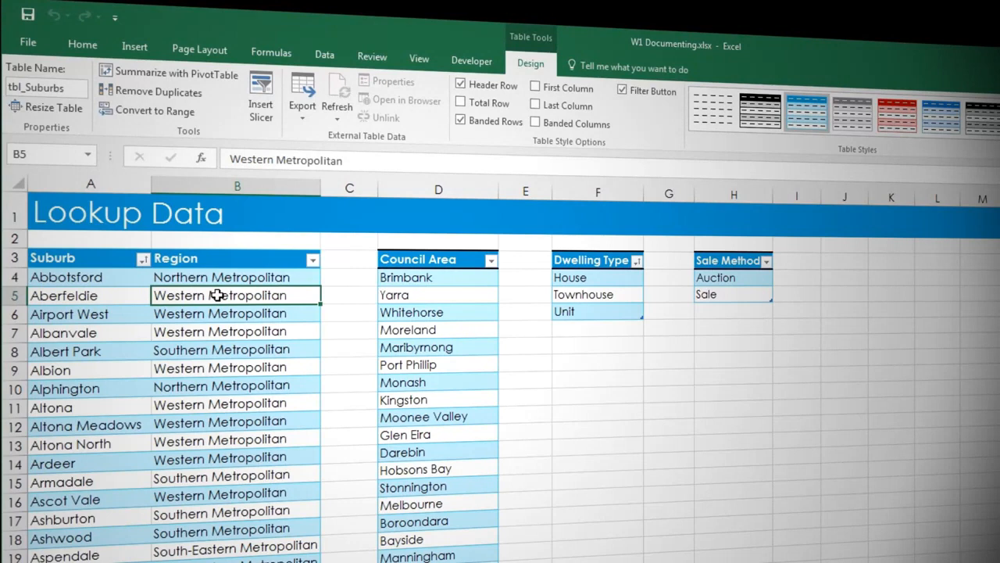
Rename the Region defined name to lkp_Region in the Name Manager.
left_click(271, 52)
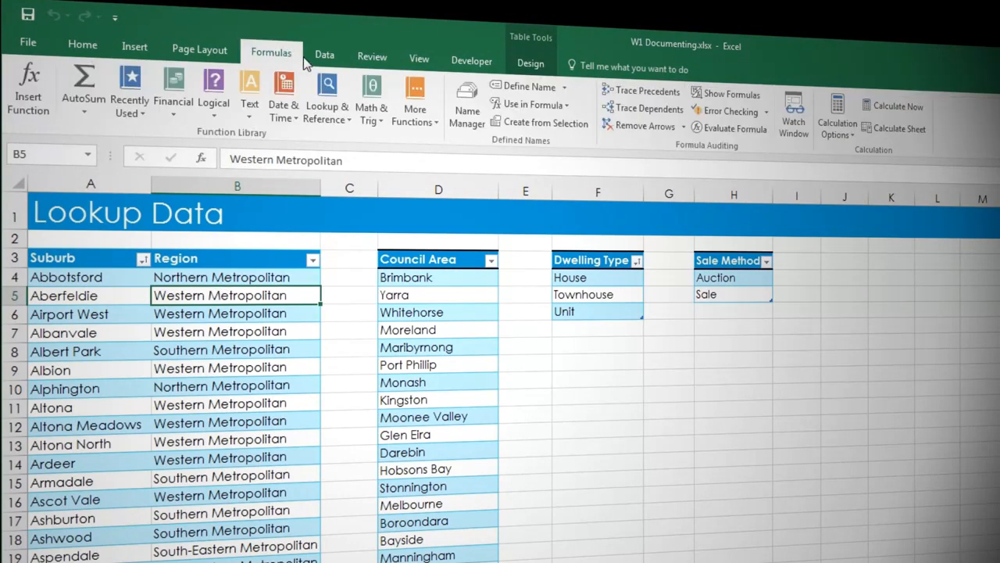
left_click(461, 114)
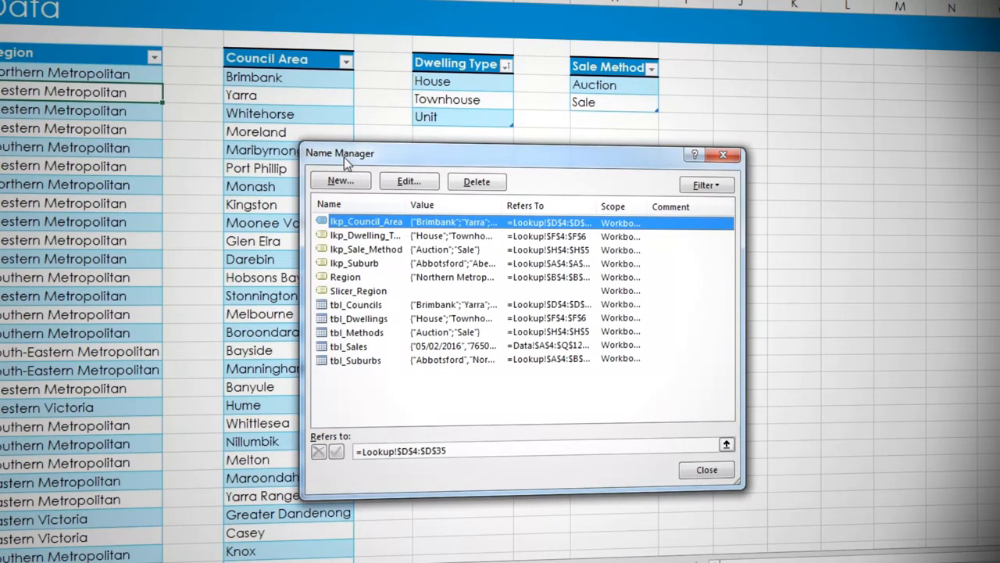
left_click(359, 275)
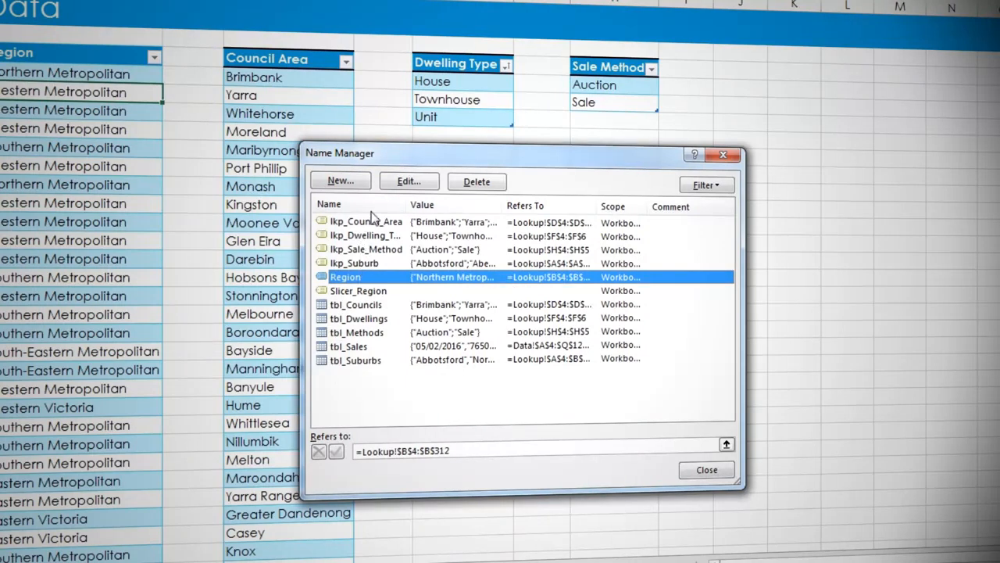
left_click(408, 181)
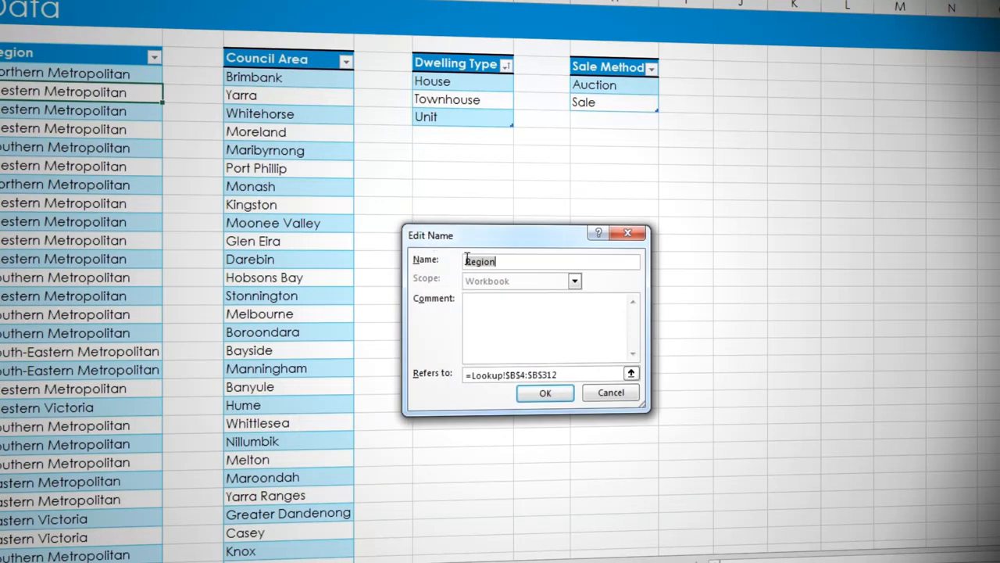
left_click(466, 261)
type("lkp_")
left_click(545, 393)
left_click(723, 472)
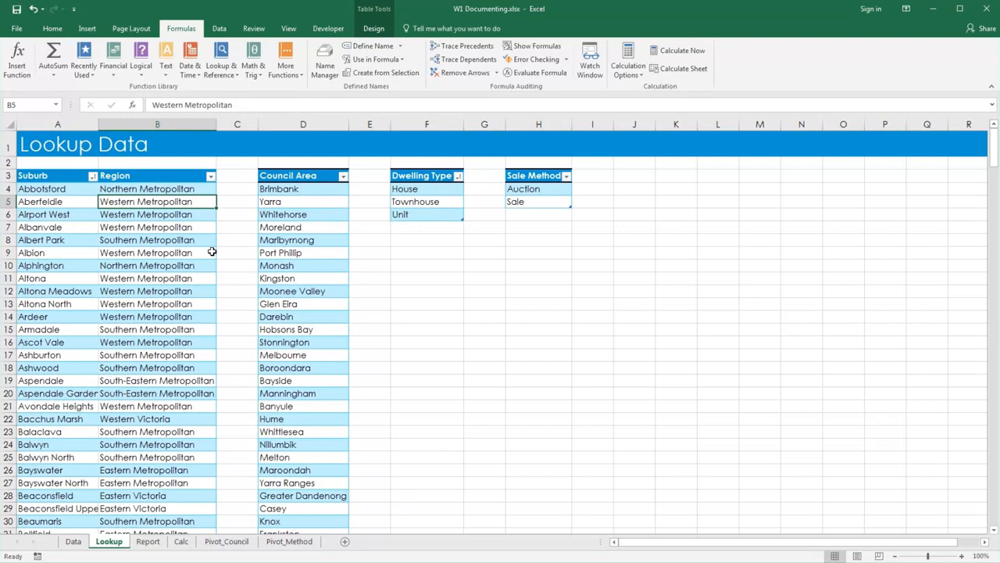
Select the Date column entries on the Data sheet and add Date validation allowing dates less than or equal to =today().
left_click(74, 542)
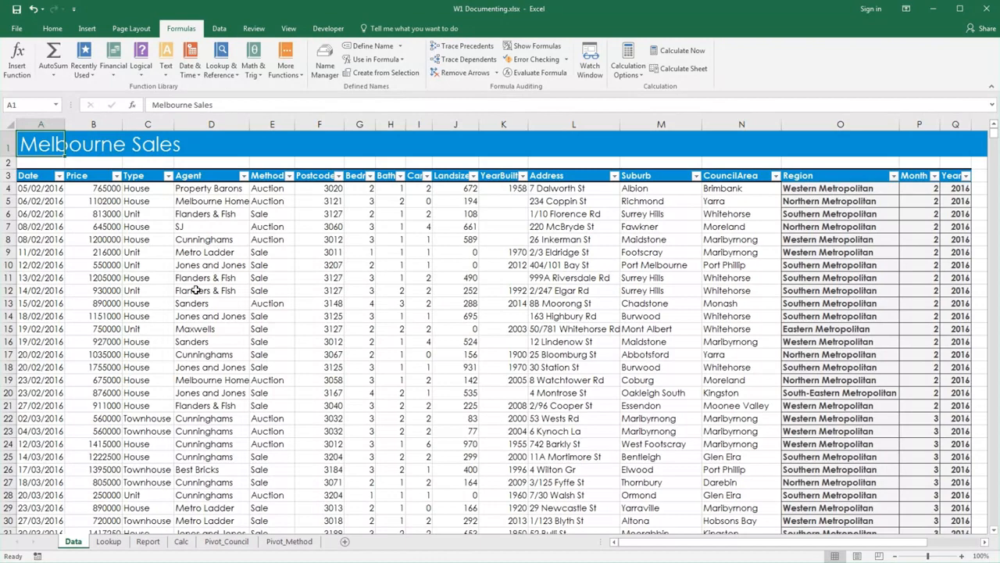
left_click(55, 192)
key("ctrl+shift+Down")
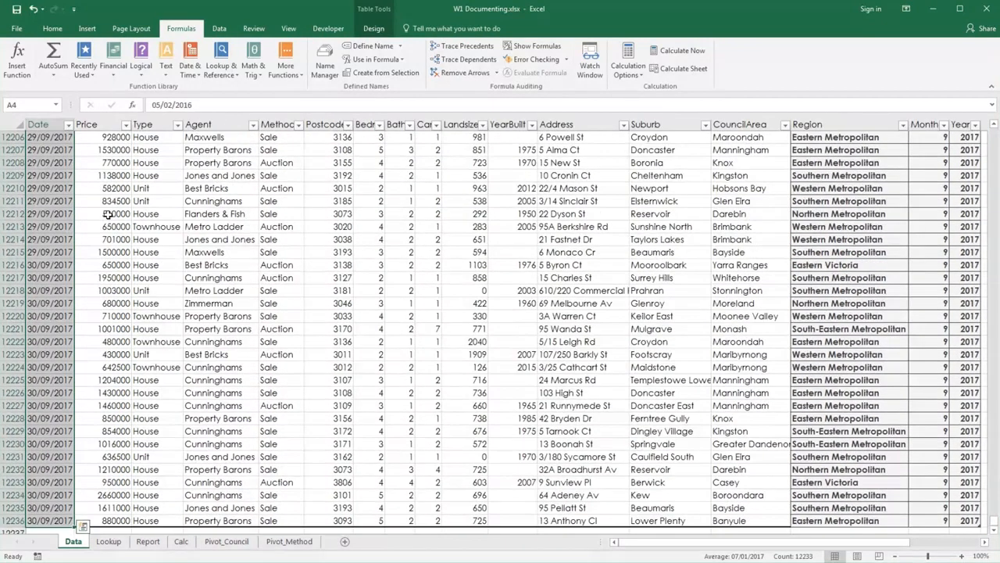
left_click(219, 29)
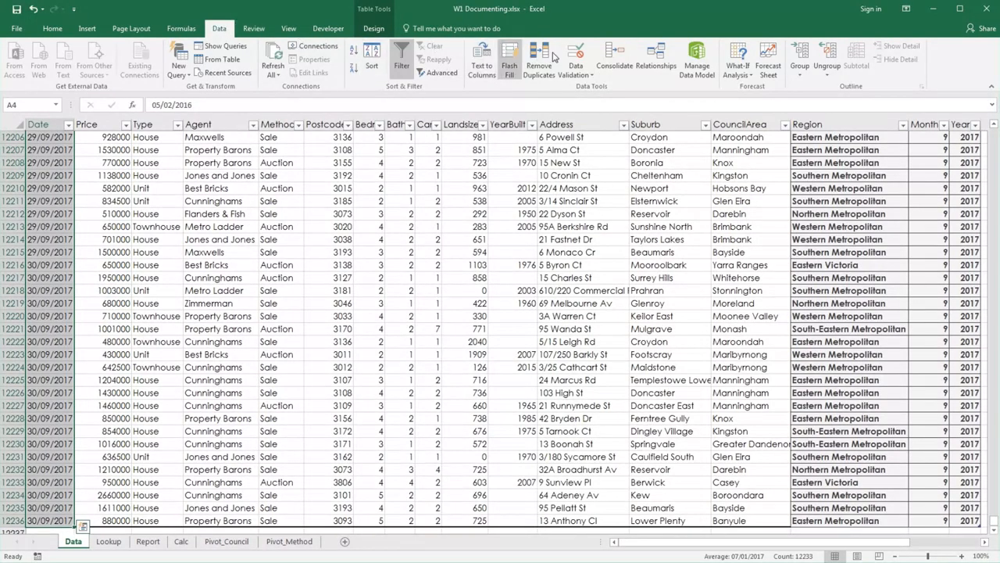
left_click(576, 56)
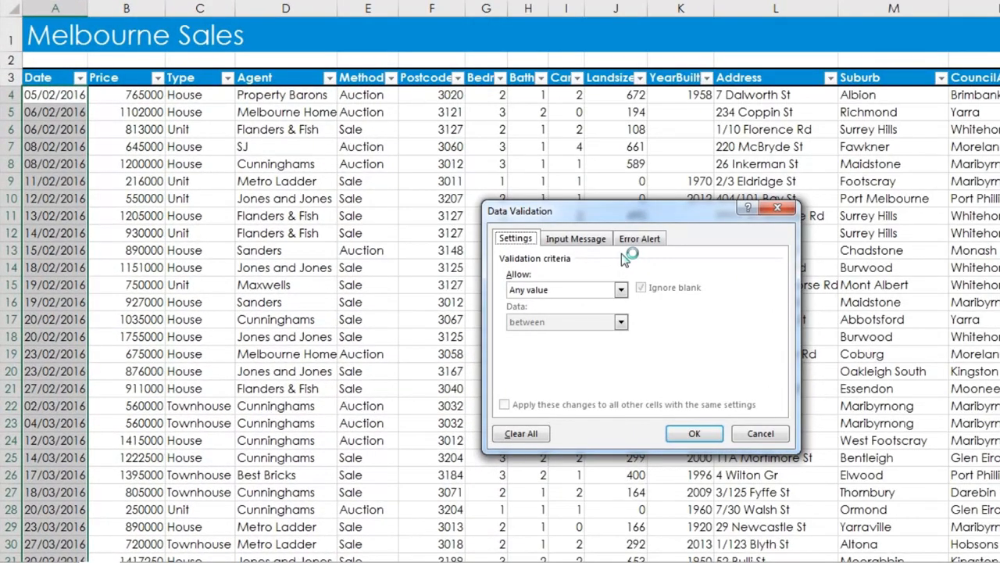
left_click(621, 290)
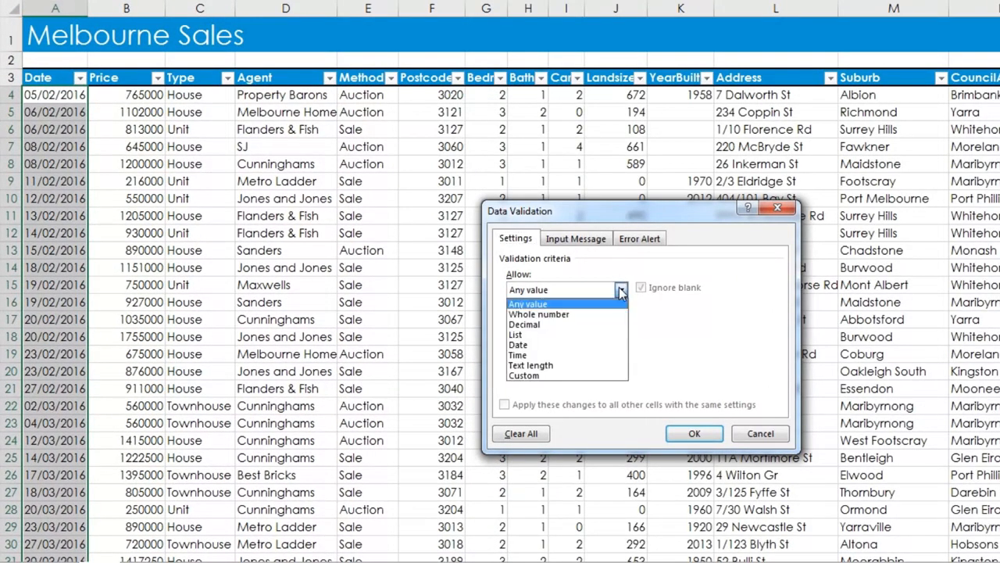
left_click(608, 345)
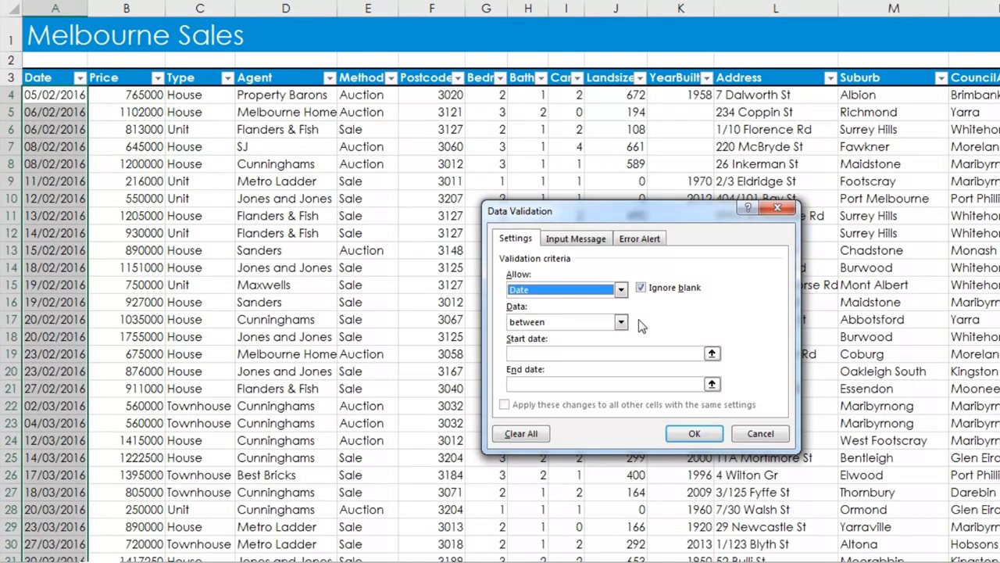
left_click(620, 322)
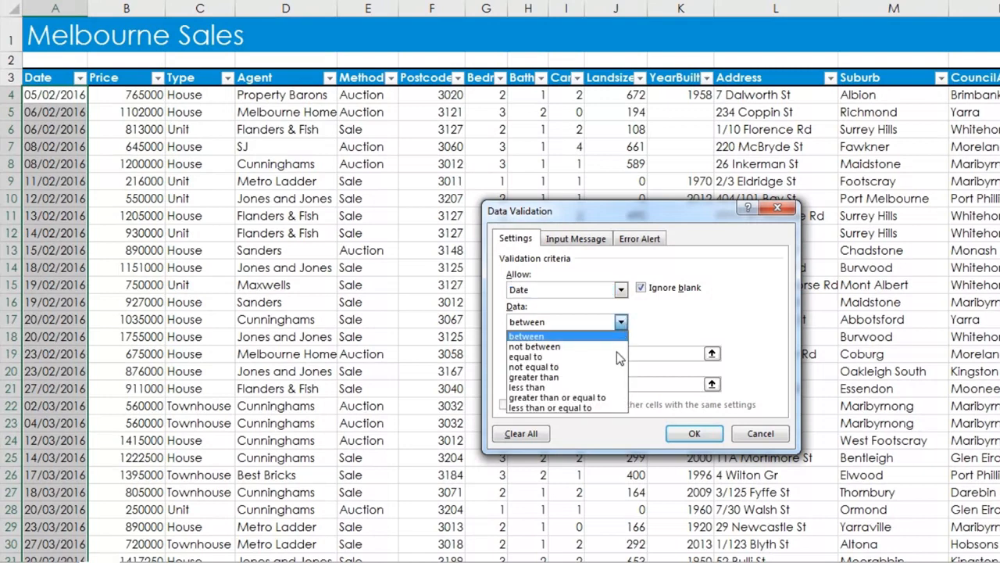
left_click(610, 404)
left_click(624, 351)
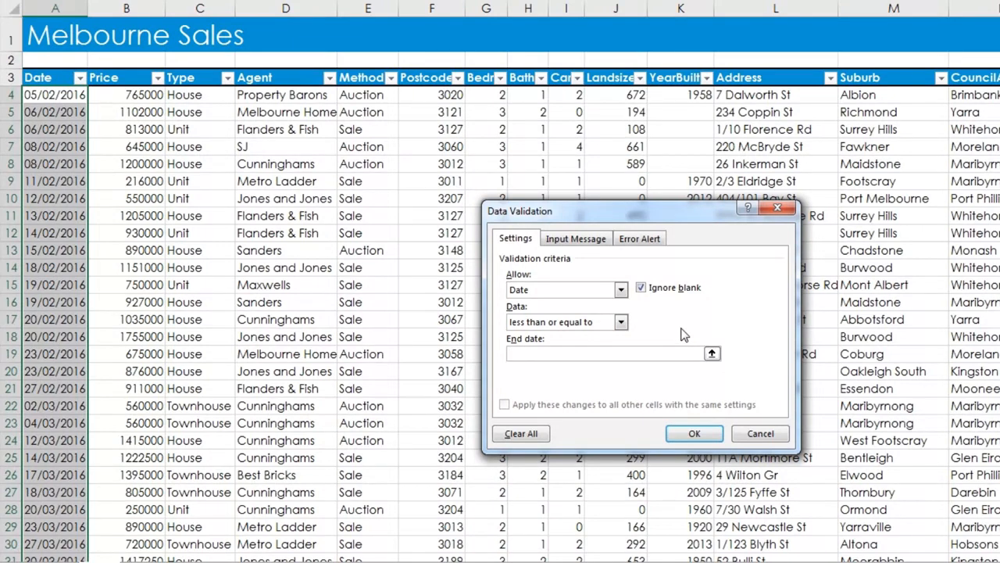
type("=today()")
Add the input message titled "Please enter sold date" with text "Date must be in the format DD/MM/YYYY".
left_click(589, 240)
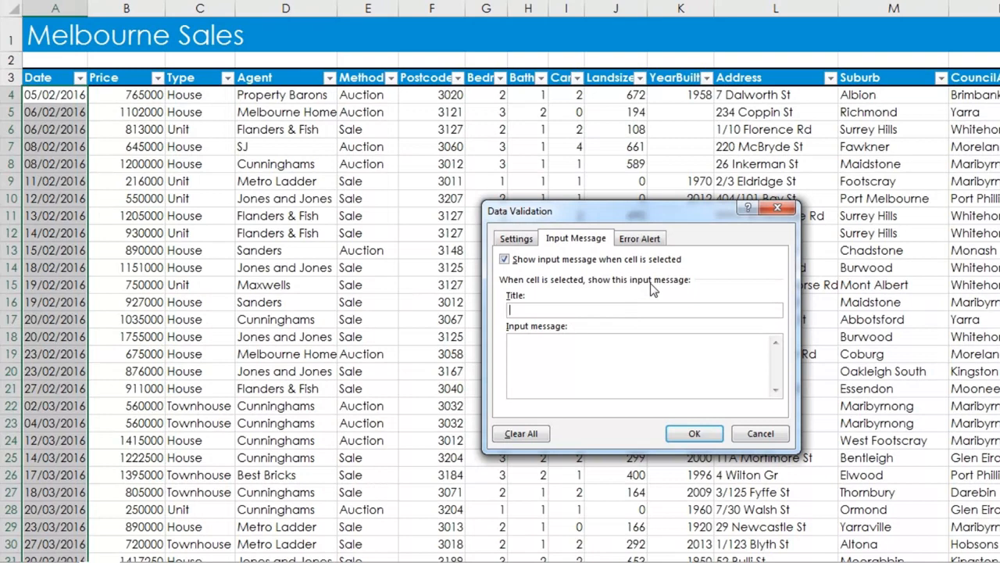
type("Please enter sold date")
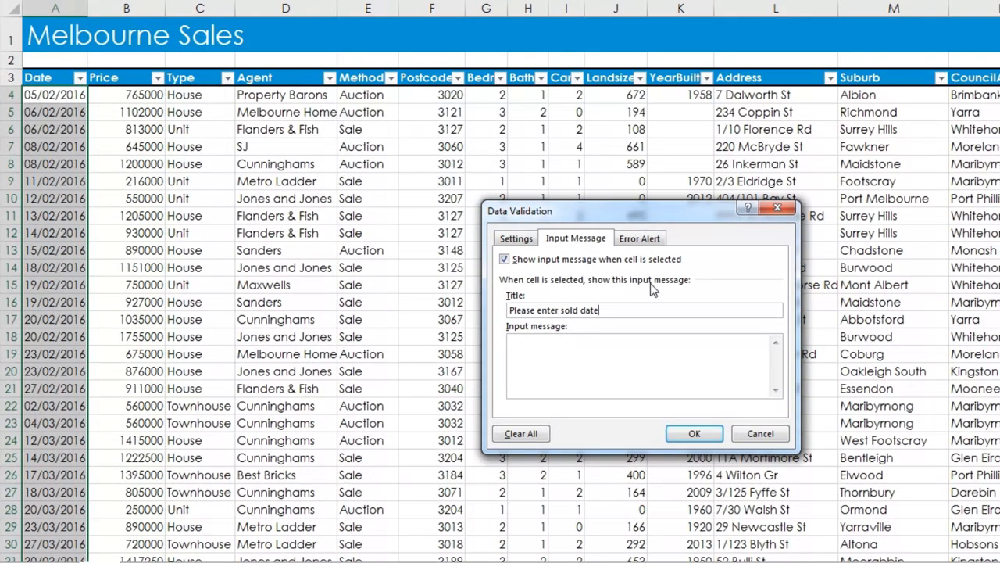
key("Tab")
type("Date must be in the format DD/MM/YYYY")
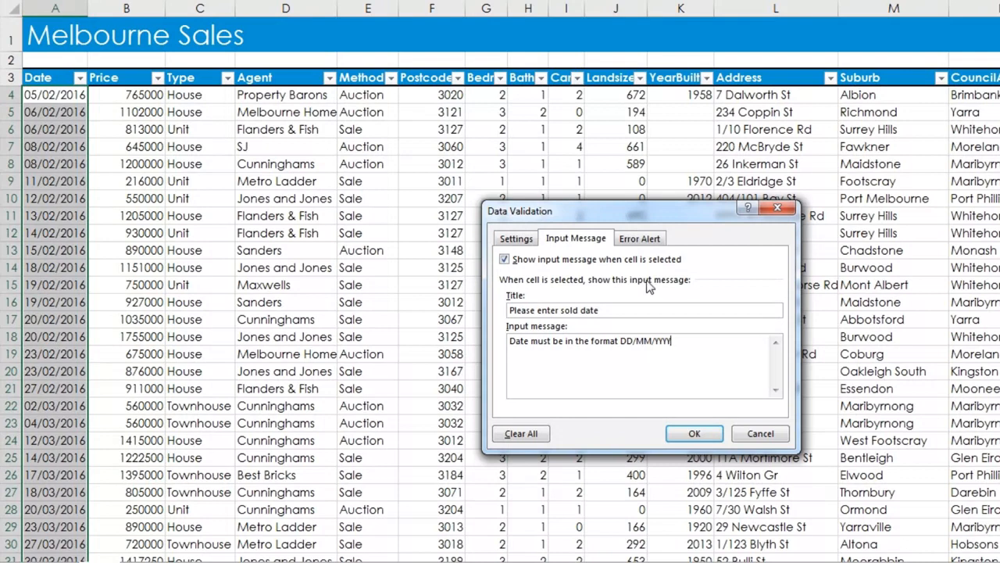
Add a Stop error alert titled "Invalid date" with message "Please enter a date in the form DD/MM/YYYY" and apply the validation.
left_click(644, 239)
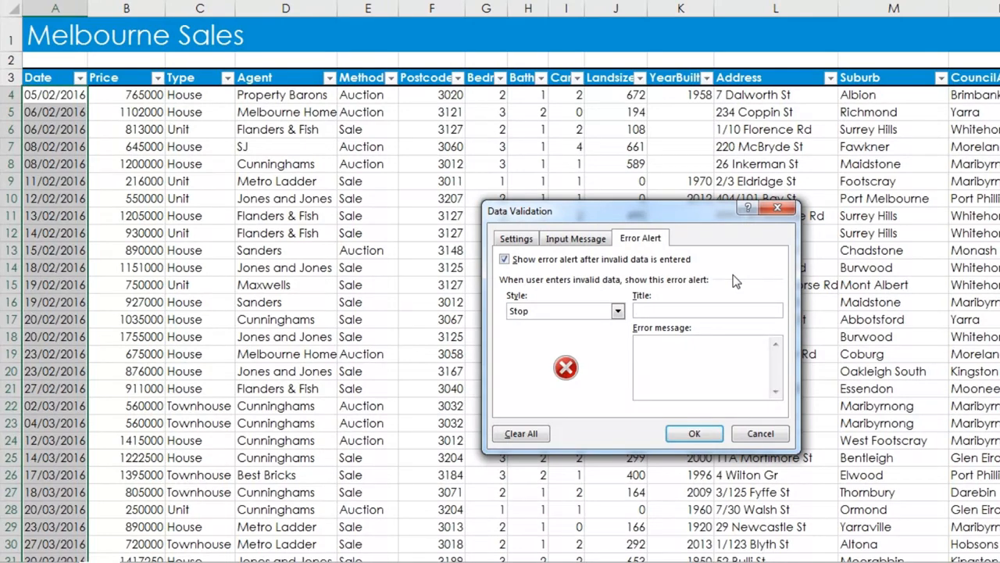
type("Invalid date")
key("Tab")
type("Please enter a")
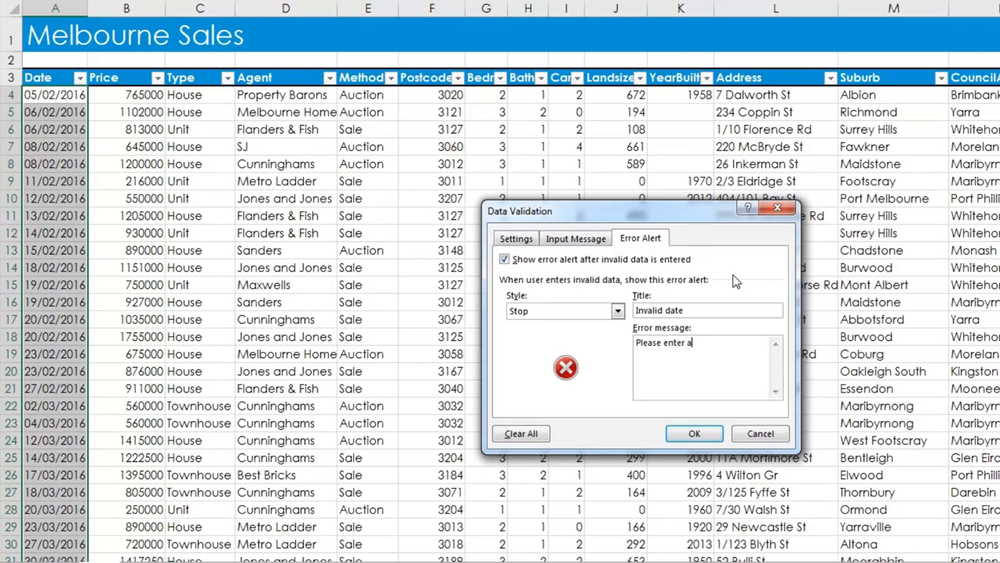
type(" date in the form DD/MM/YYYY")
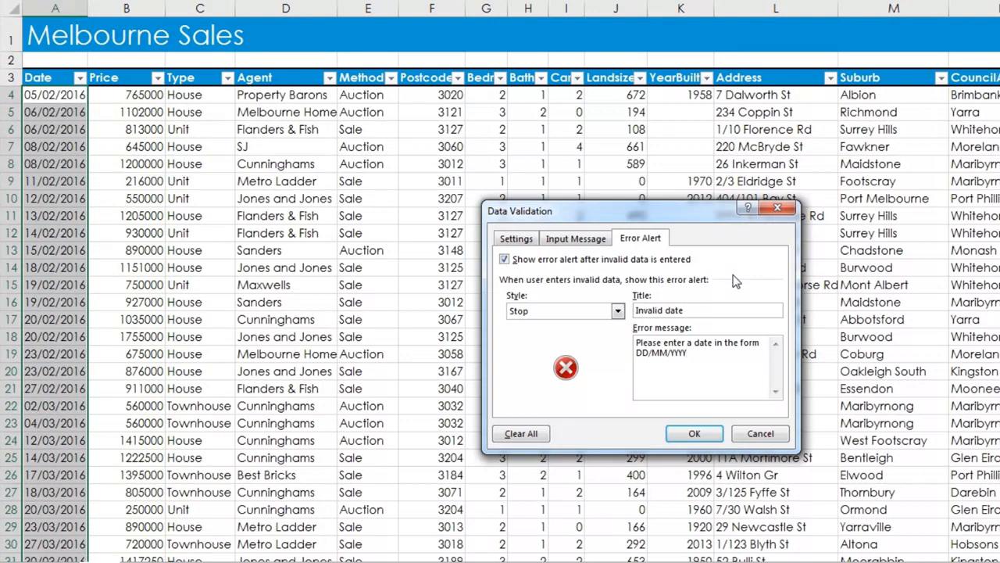
left_click(694, 433)
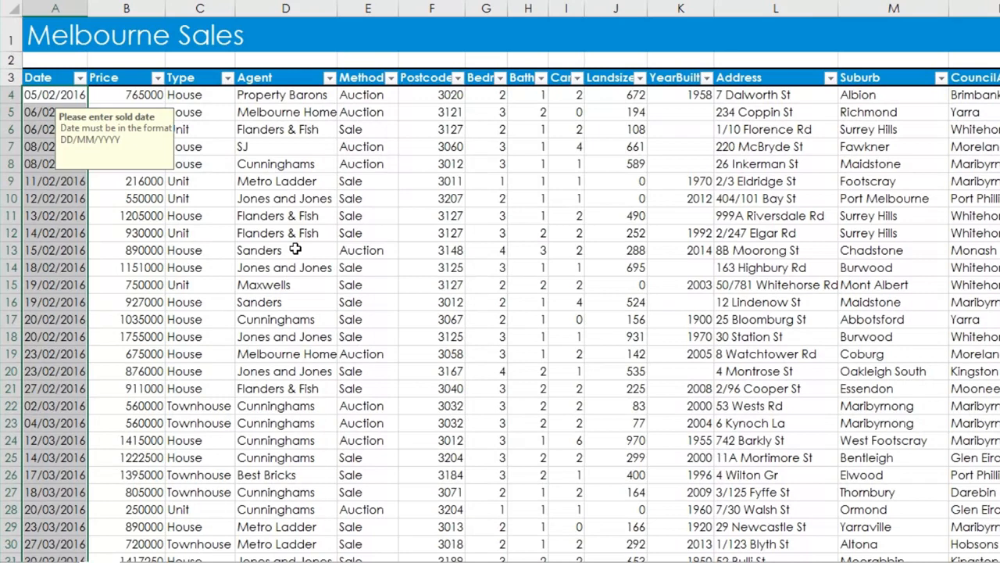
Test the validation by entering 02/24/16 in the first date cell, then cancel the entry.
left_click(53, 93)
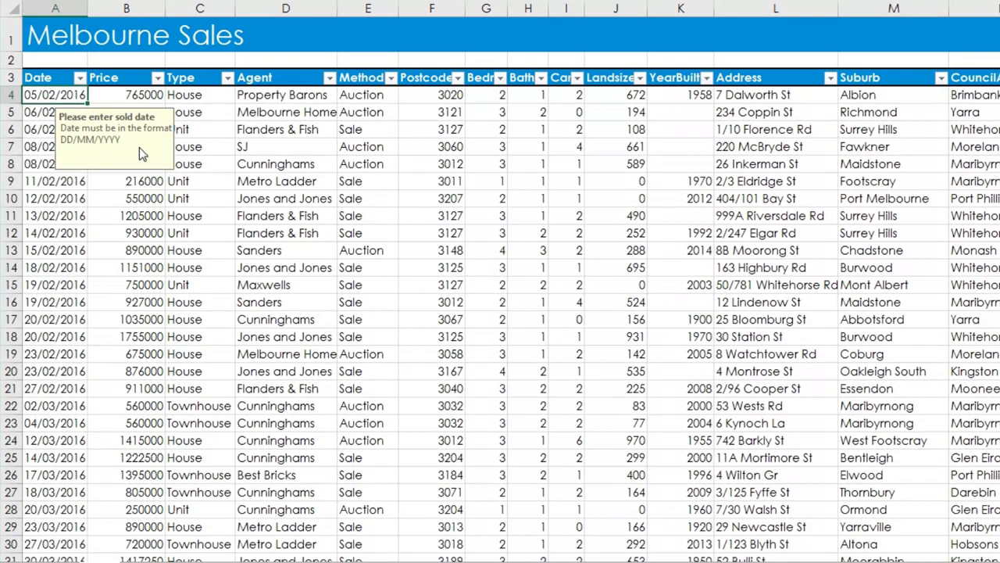
type("02/24/16")
key("Return")
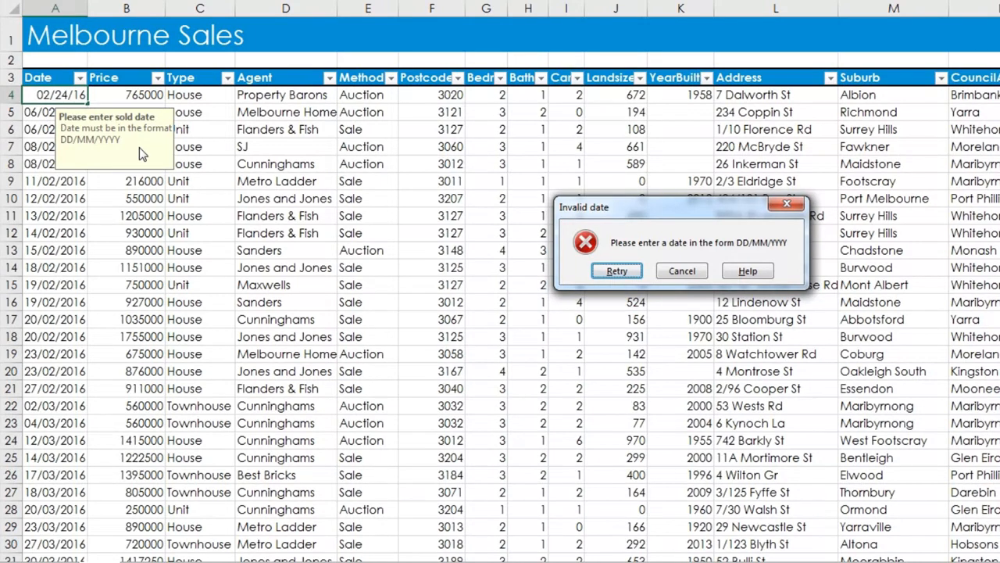
left_click(682, 271)
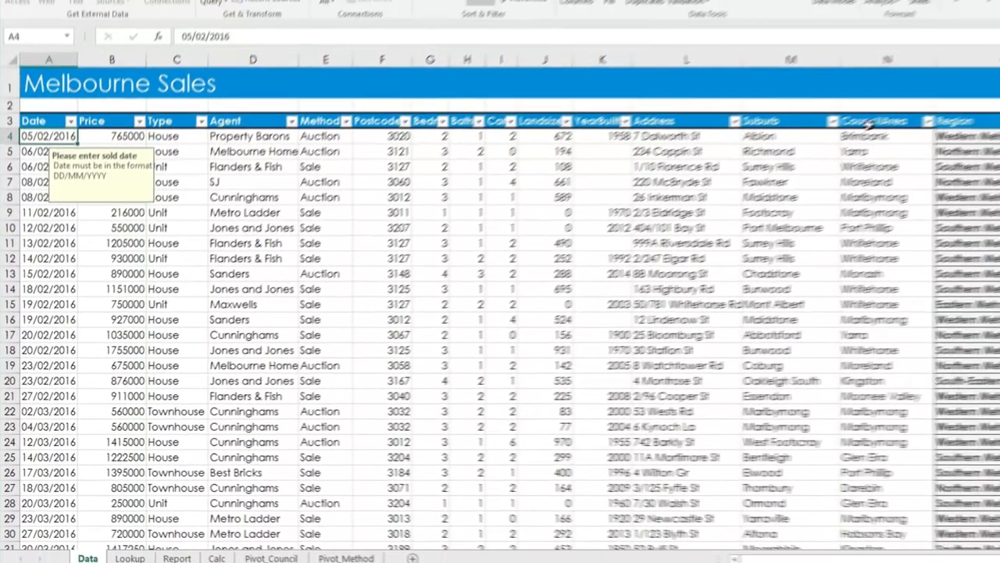
Select the CouncilArea column entries on the Data sheet and add List validation with source =lkp_Council_Area.
left_click(986, 76)
left_click(731, 167)
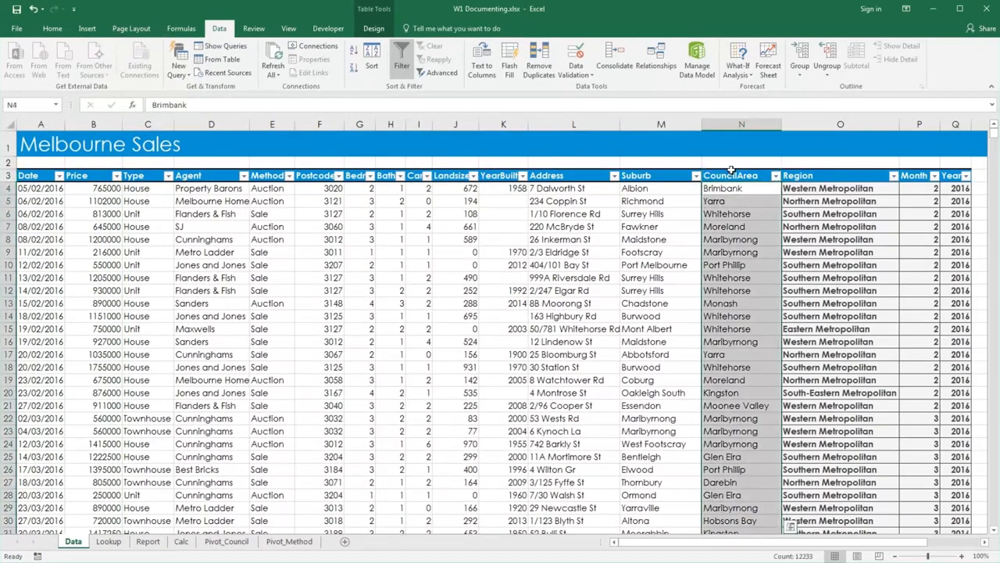
left_click(579, 61)
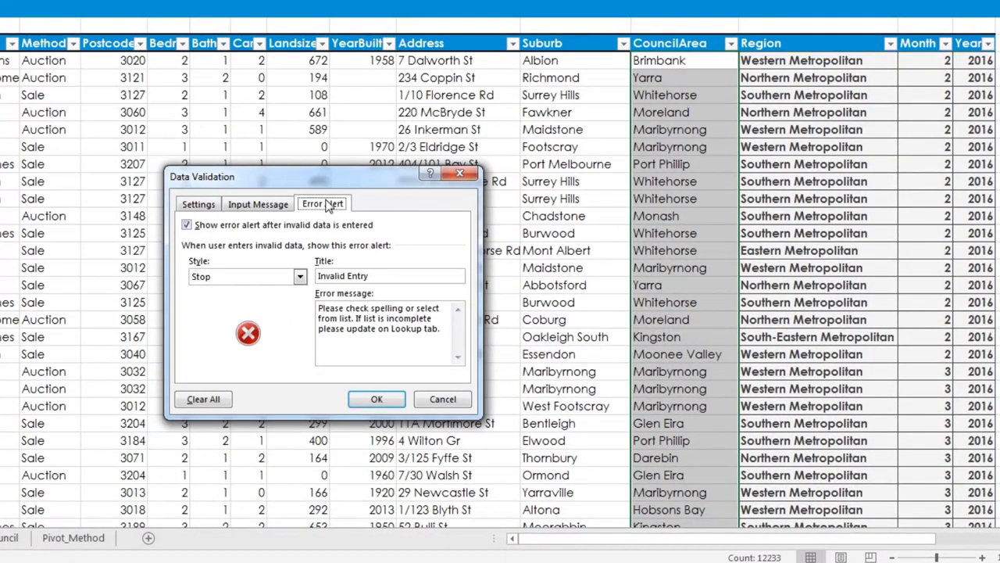
left_click(202, 205)
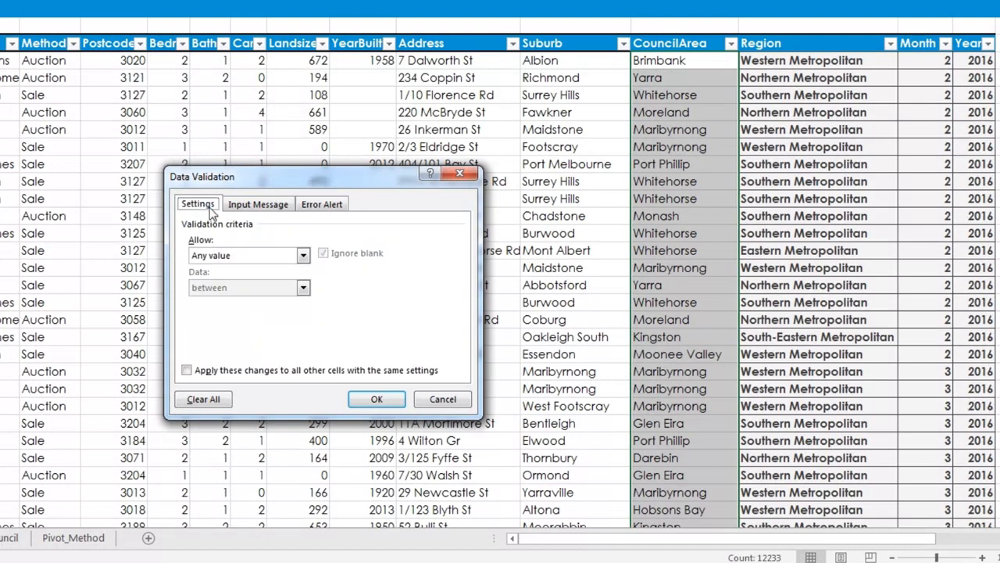
left_click(259, 251)
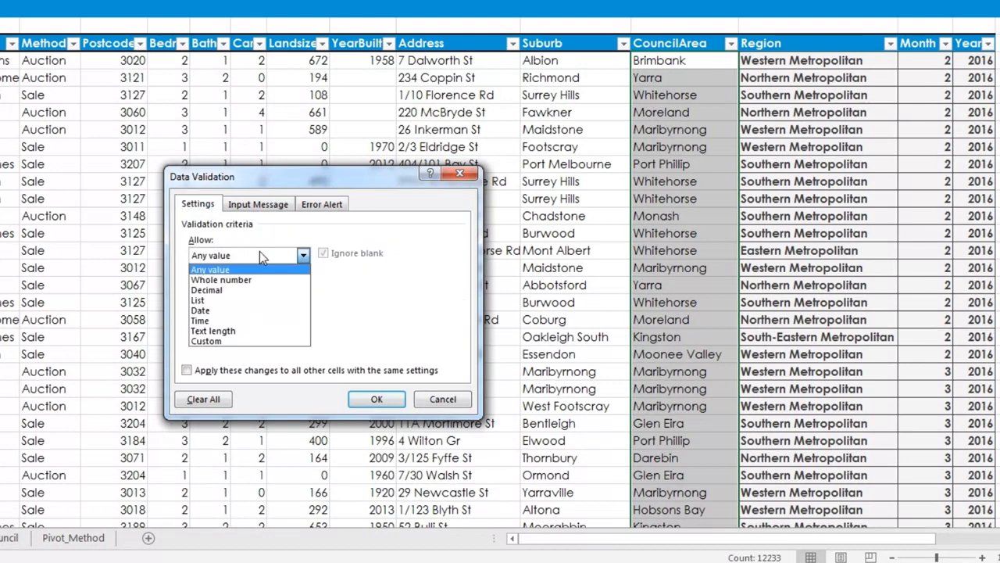
left_click(254, 300)
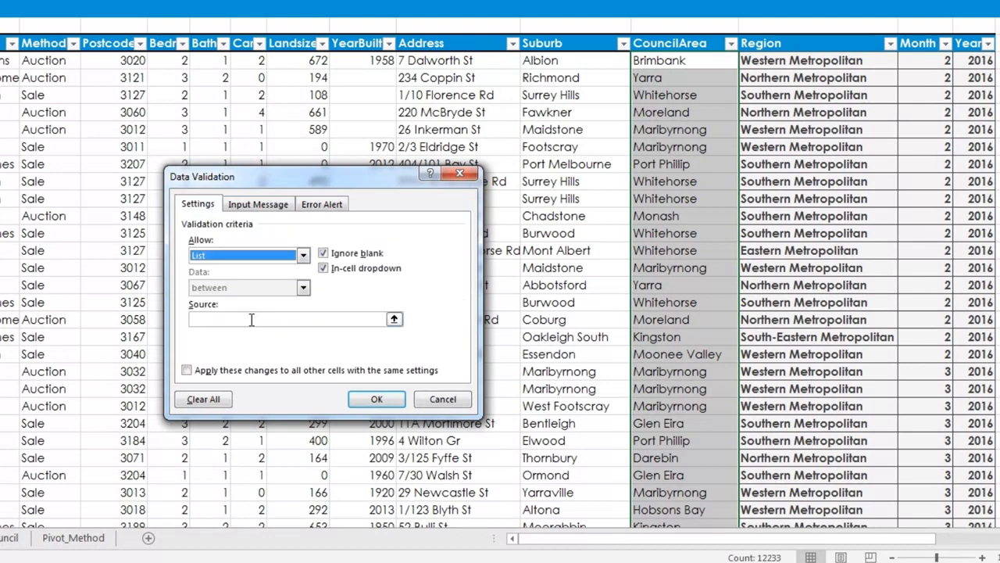
left_click(251, 320)
key("F3")
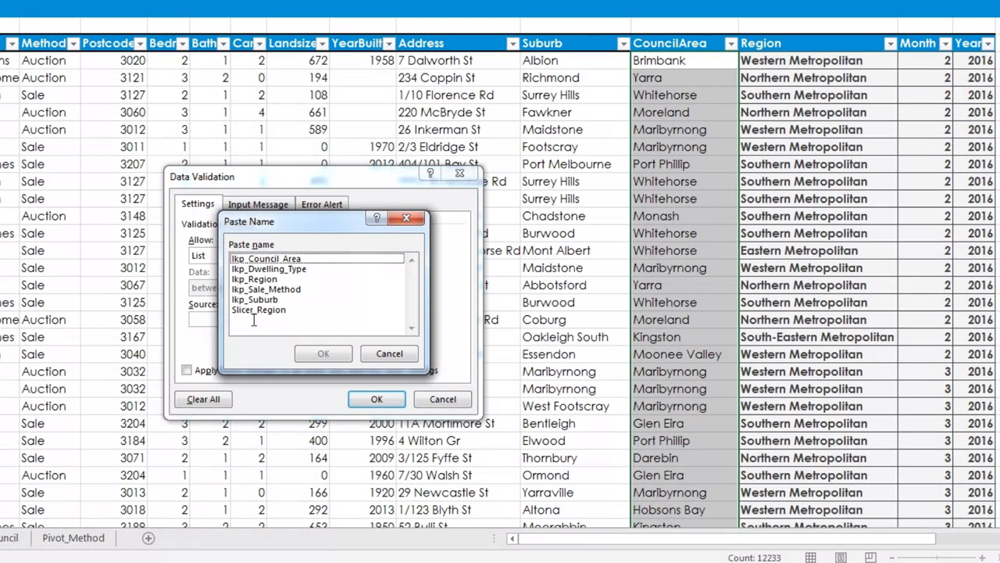
left_click(277, 262)
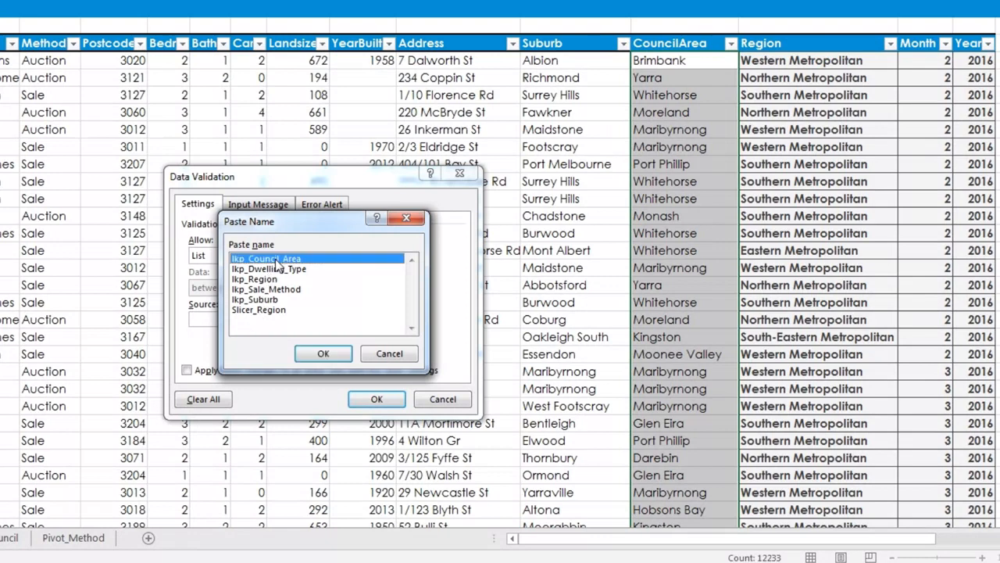
left_click(323, 353)
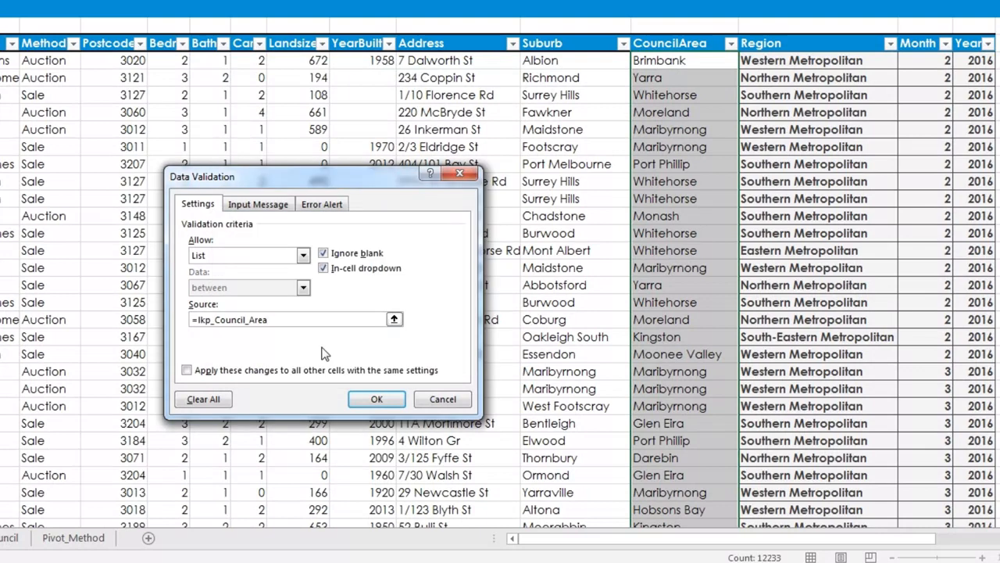
left_click(368, 395)
Test the CouncilArea dropdown list, then enter Albion in the second CouncilArea cell and cancel the invalid entry.
left_click(746, 61)
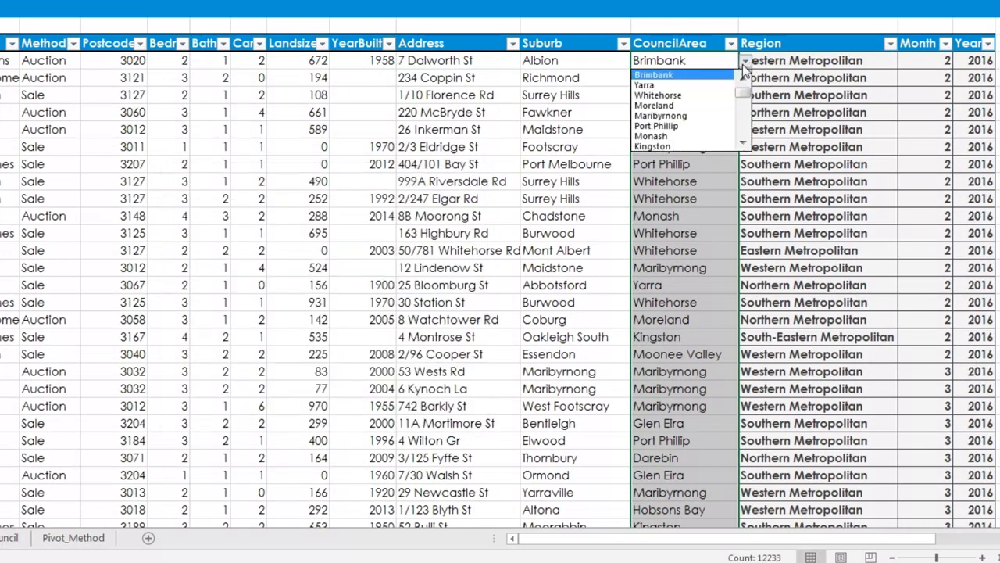
scroll(746, 95, "down", 3)
scroll(744, 97, "up", 3)
left_click(744, 64)
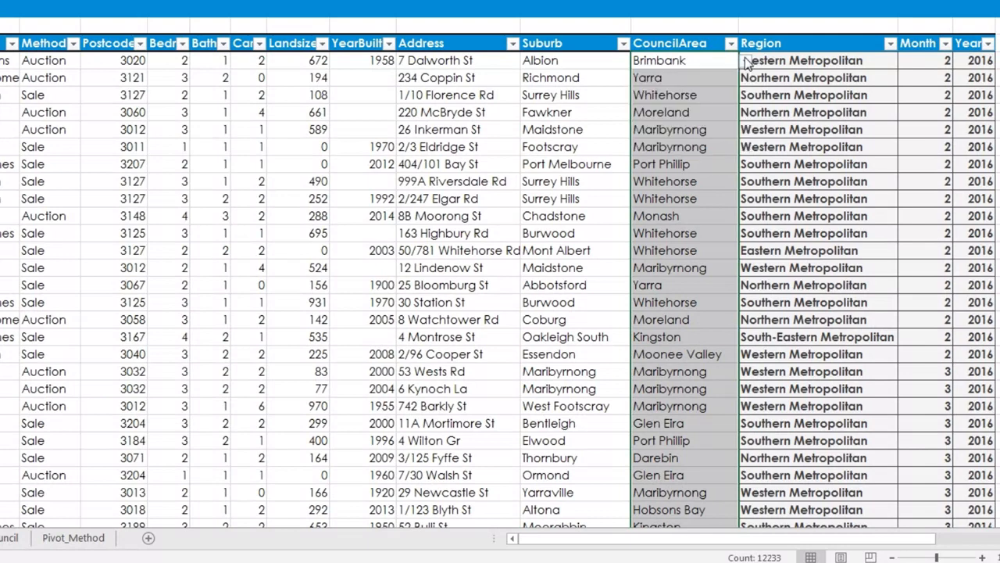
left_click(682, 80)
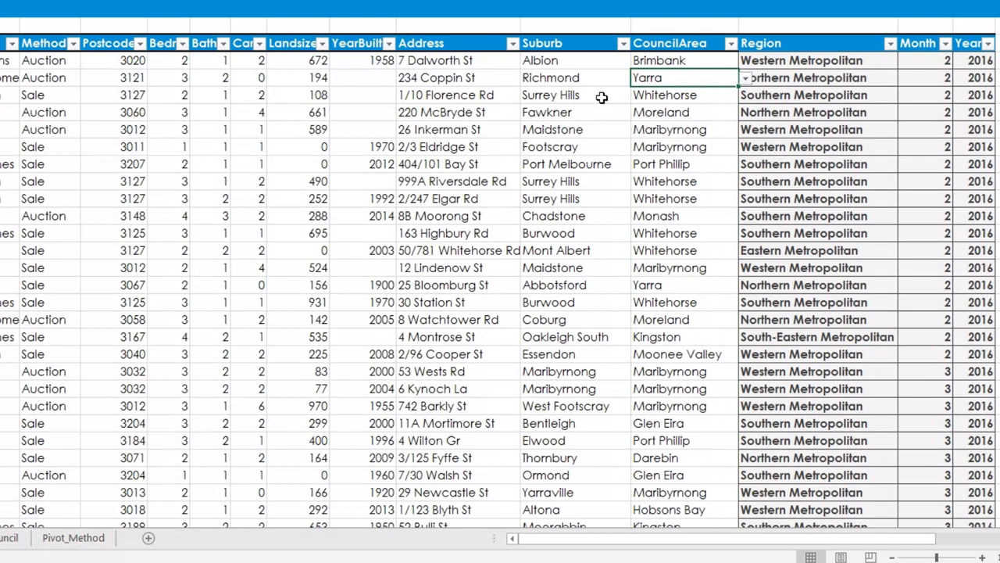
type("Albion")
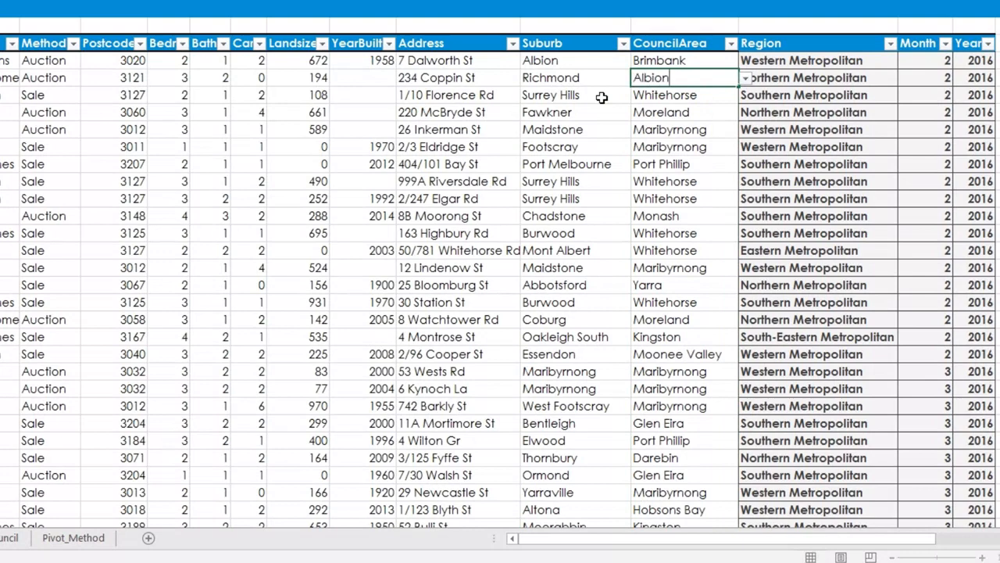
key("Return")
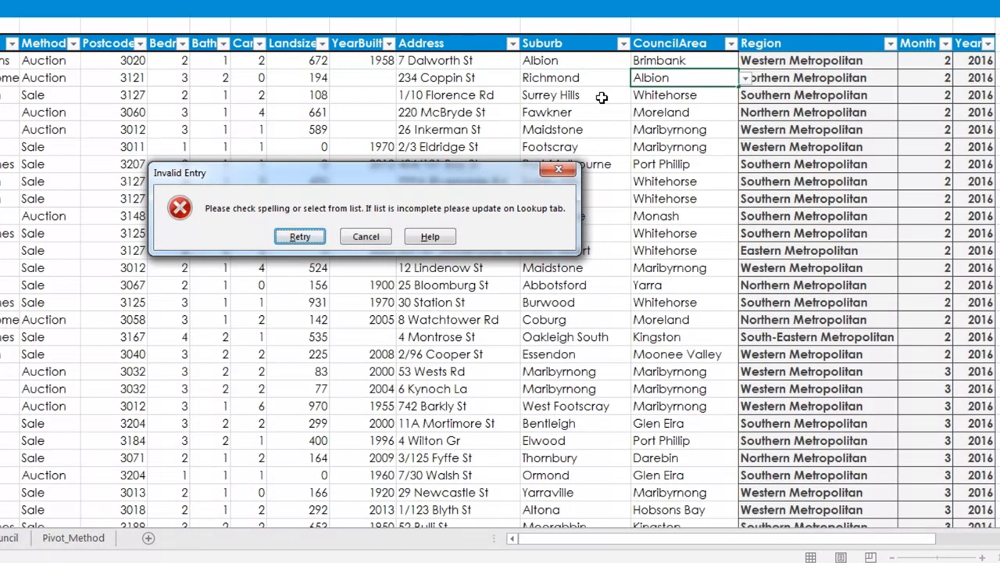
left_click(366, 236)
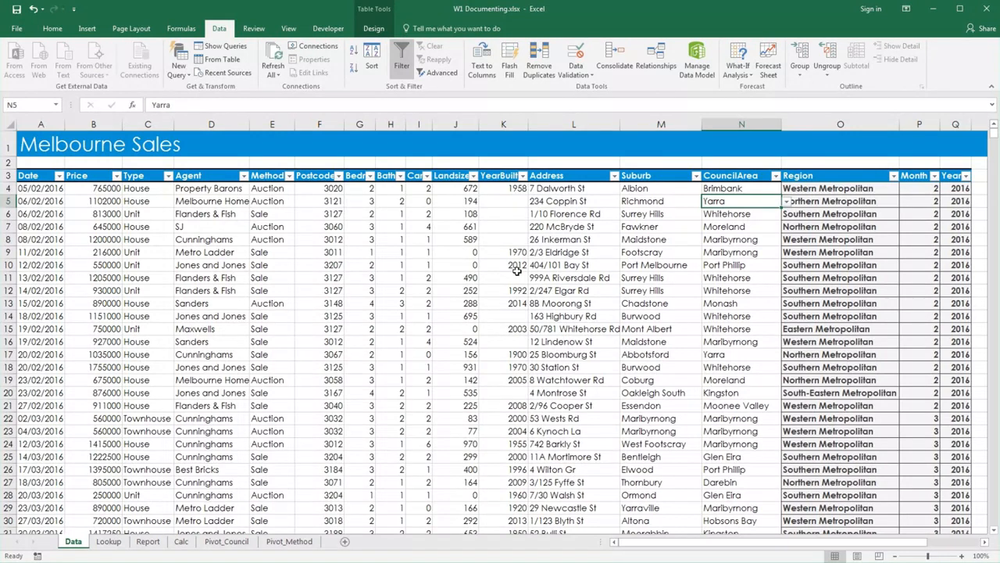
On the Calc sheet, add a comment to cell A7 reading "Return the first day of the month 12 months before the last sold date".
left_click(179, 544)
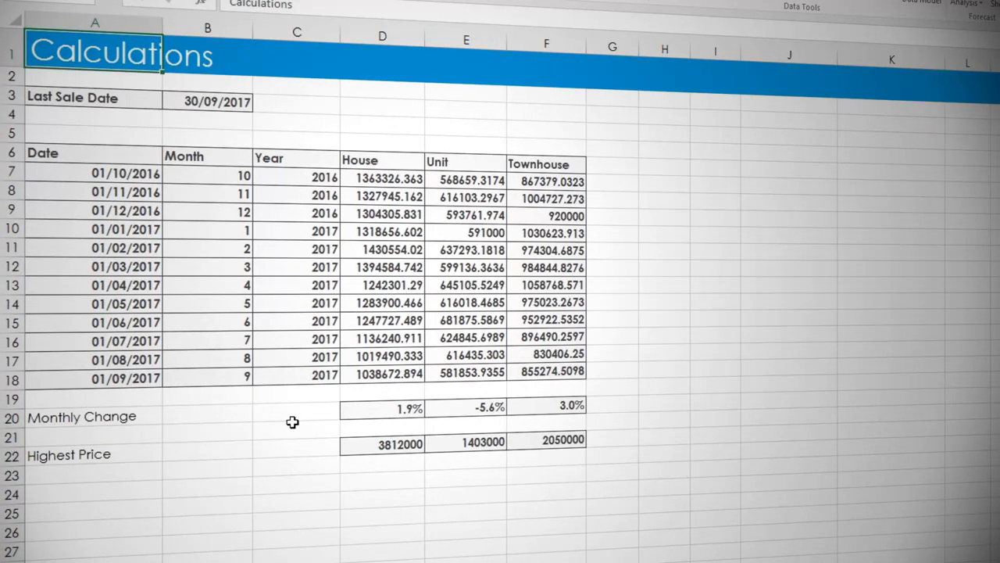
left_click(131, 175)
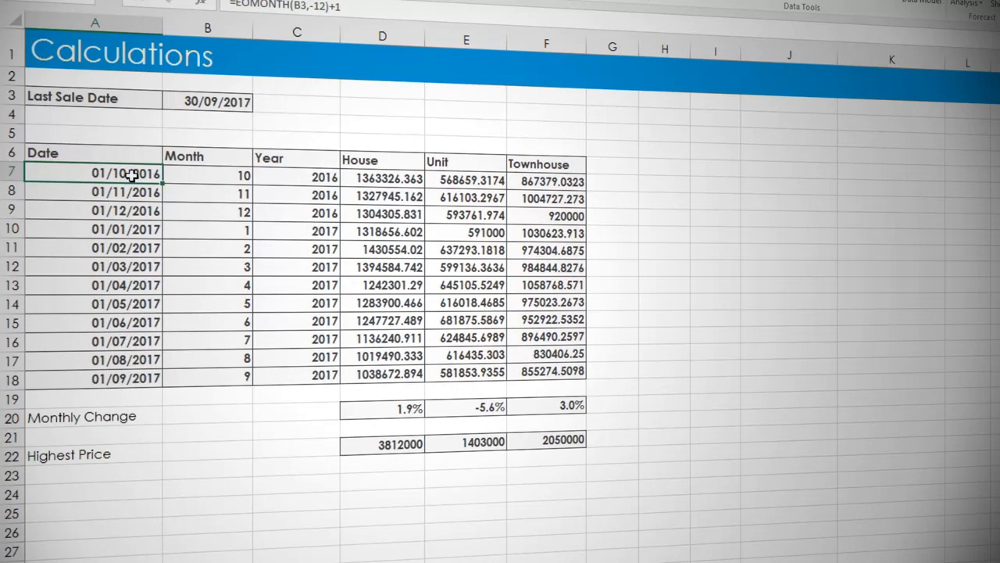
right_click(132, 175)
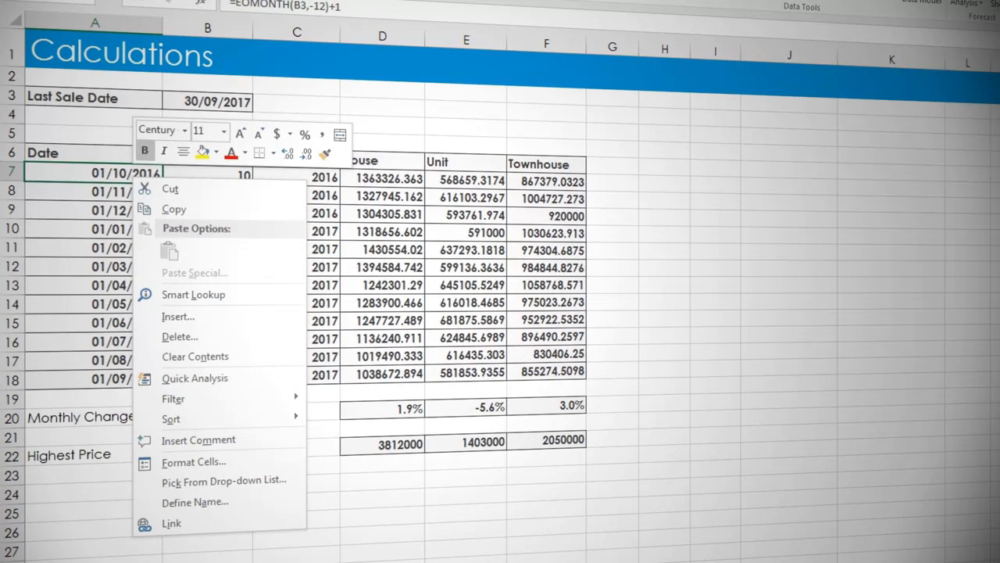
left_click(343, 0)
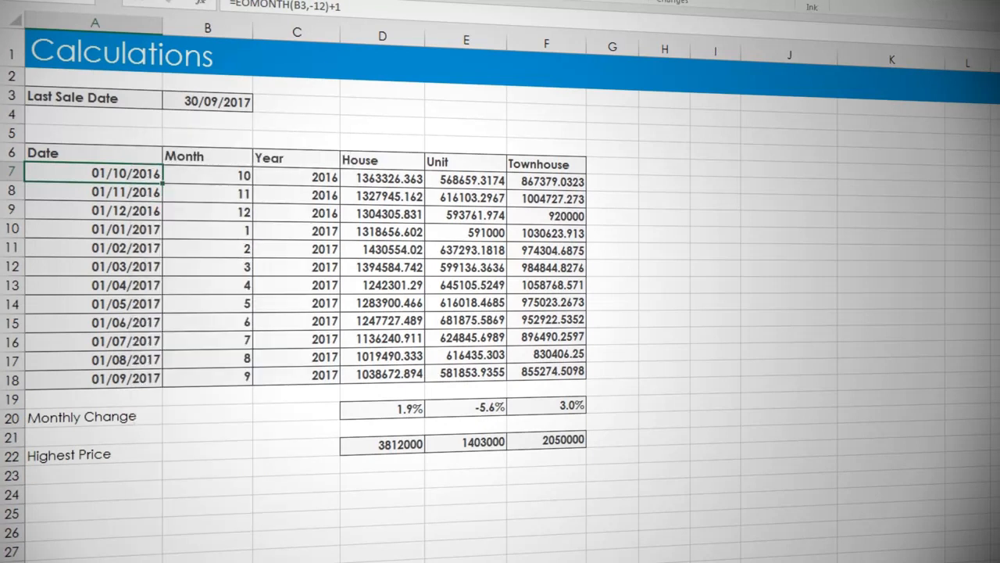
left_click(299, 0)
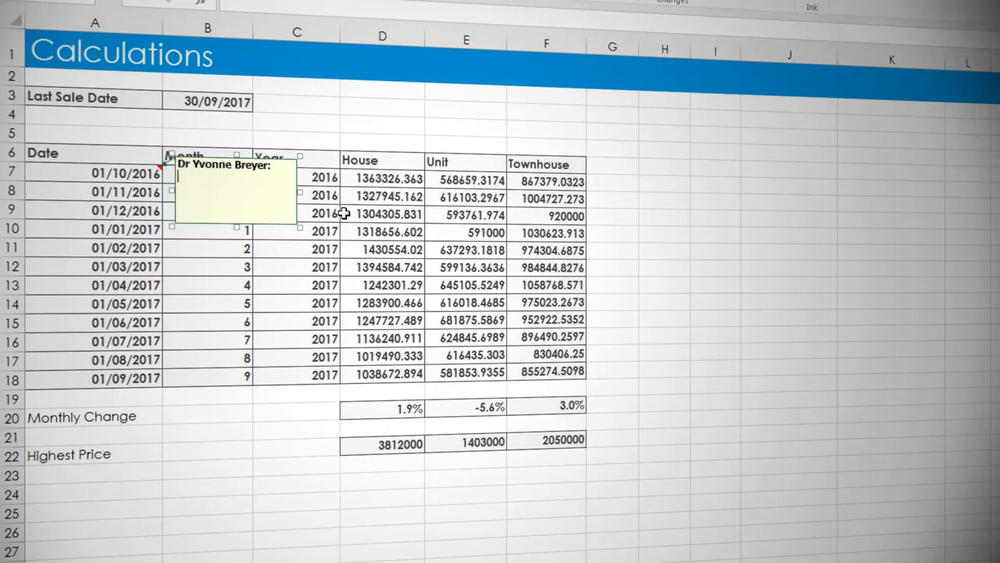
key("ctrl+a")
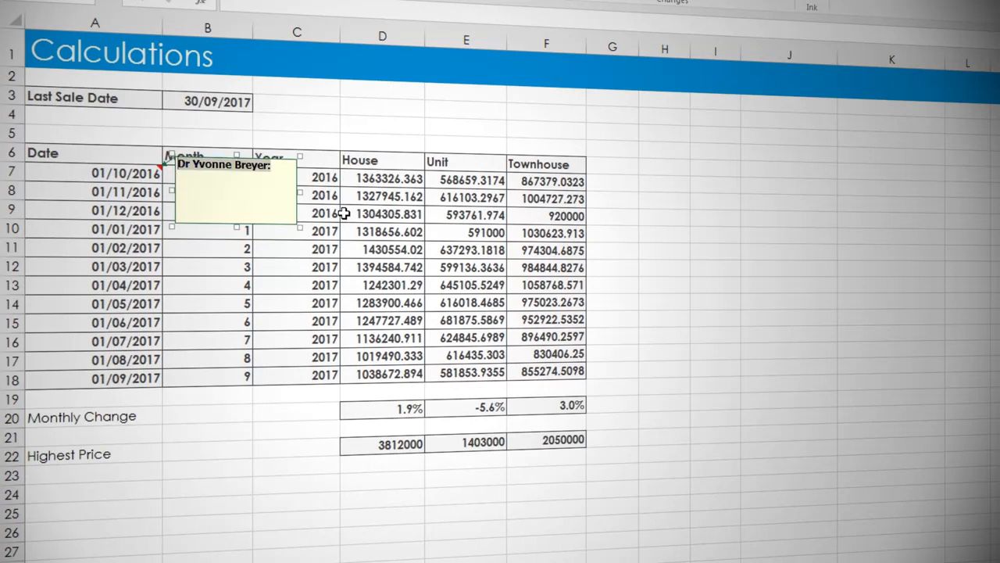
key("BackSpace")
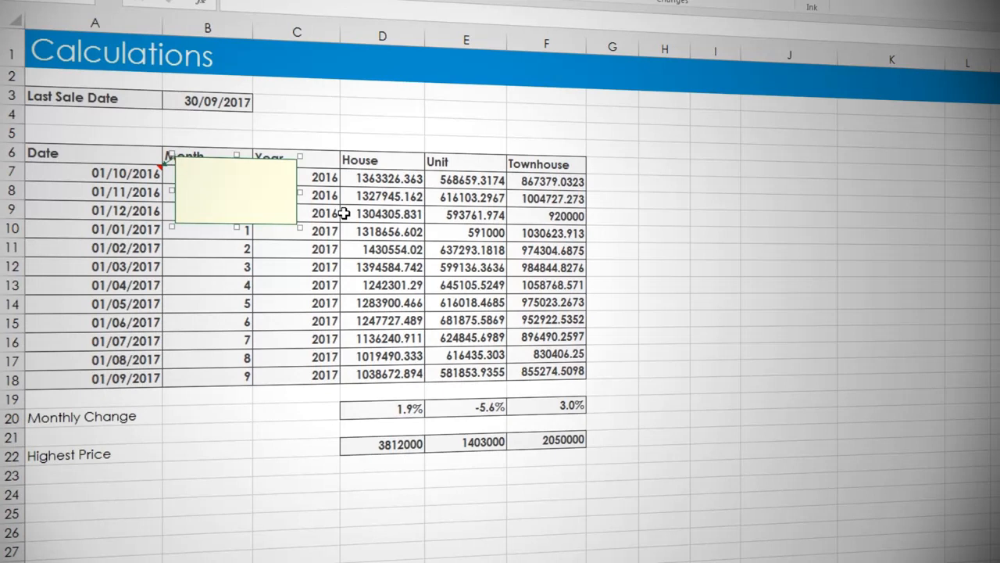
type("Return")
type(" the first ")
type("day of")
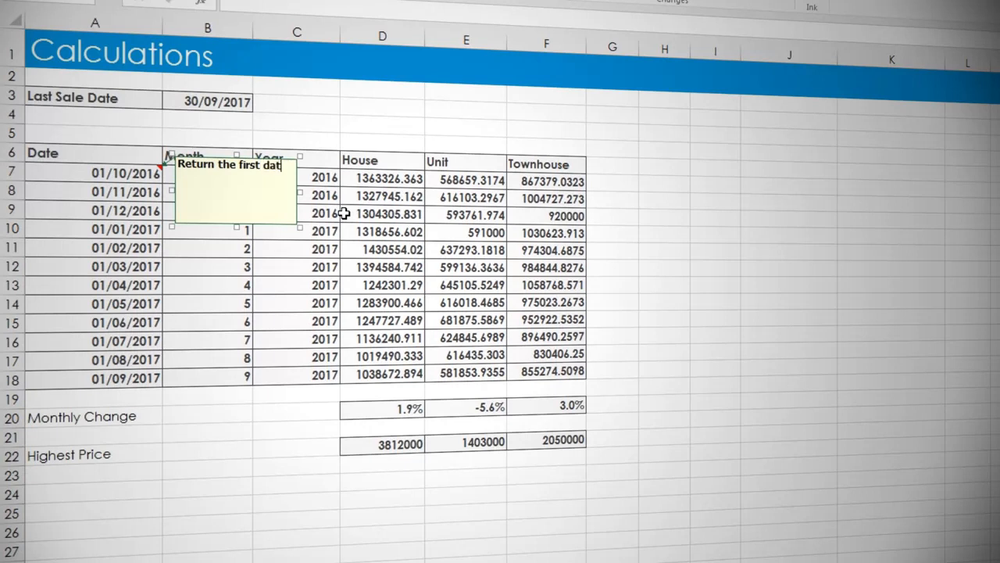
type(" the month 12 month")
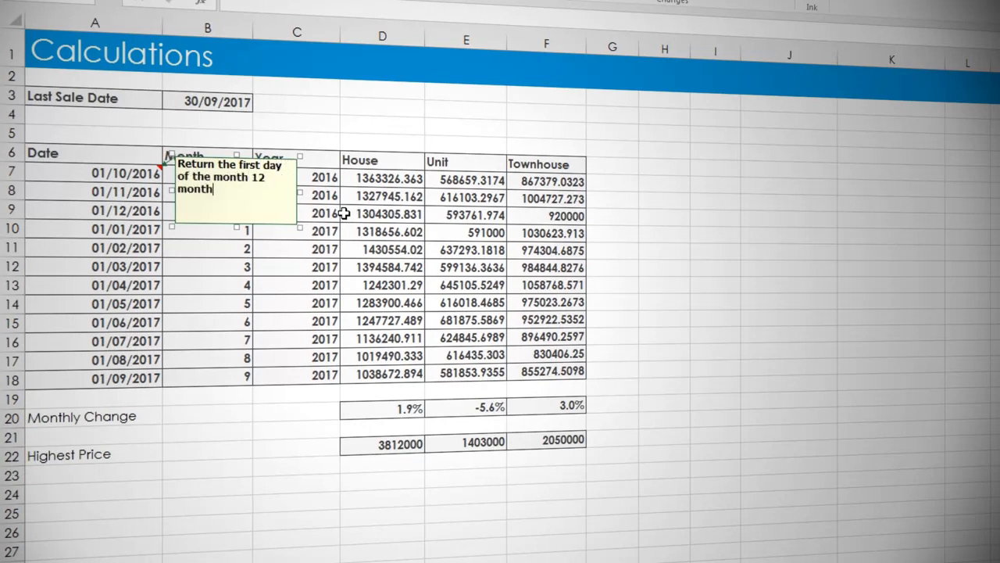
type("s before the last solf")
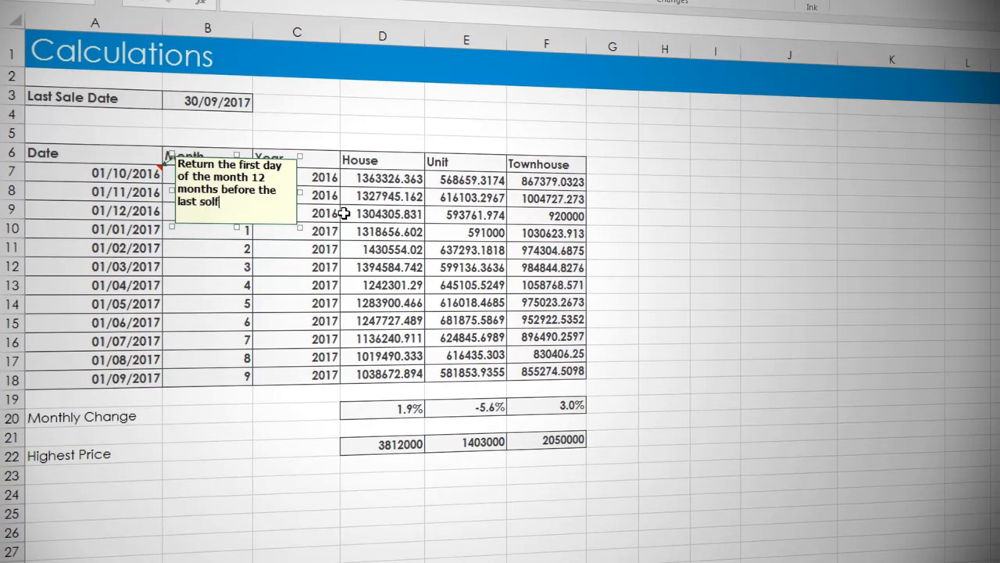
key("BackSpace")
type("d date")
left_click(316, 125)
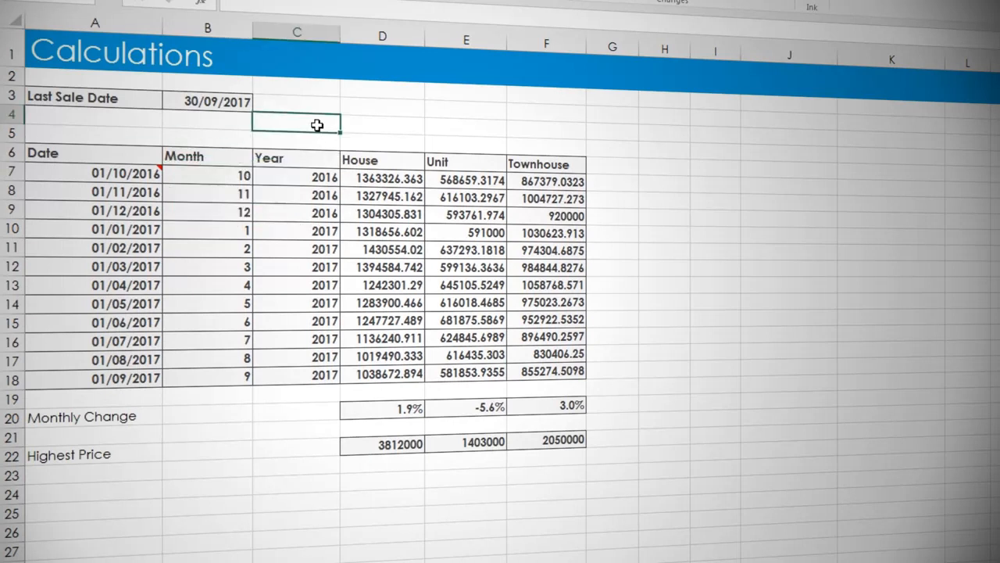
Add a comment to the Highest Price cell D22 reading "Array formula in use".
left_click(386, 443)
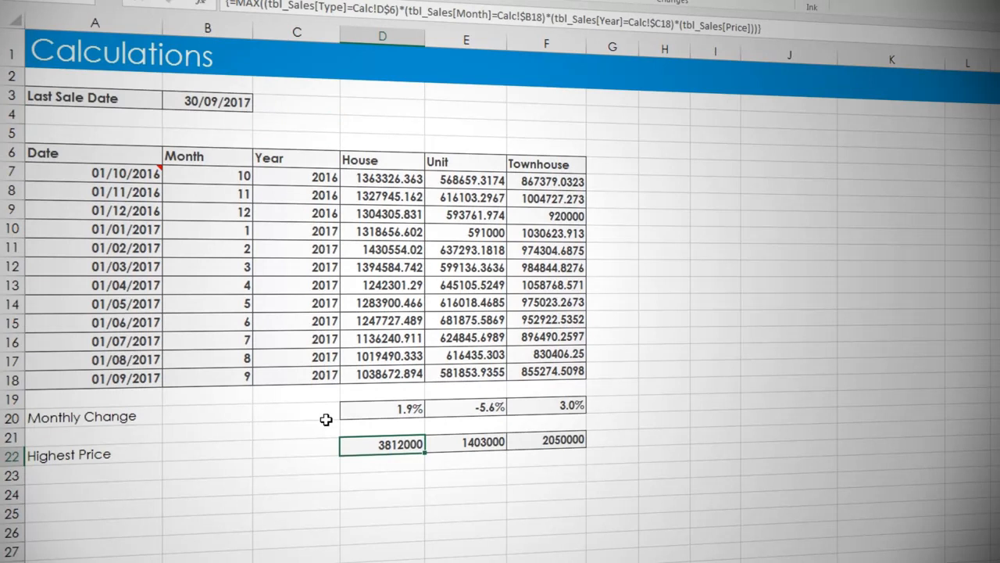
left_click(300, 1)
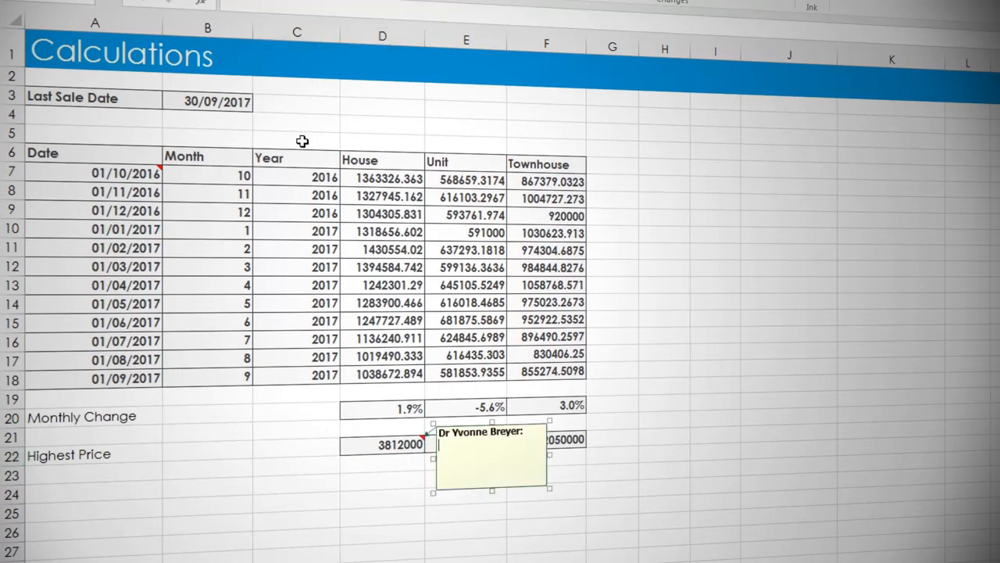
key("ctrl+a")
type("Arra")
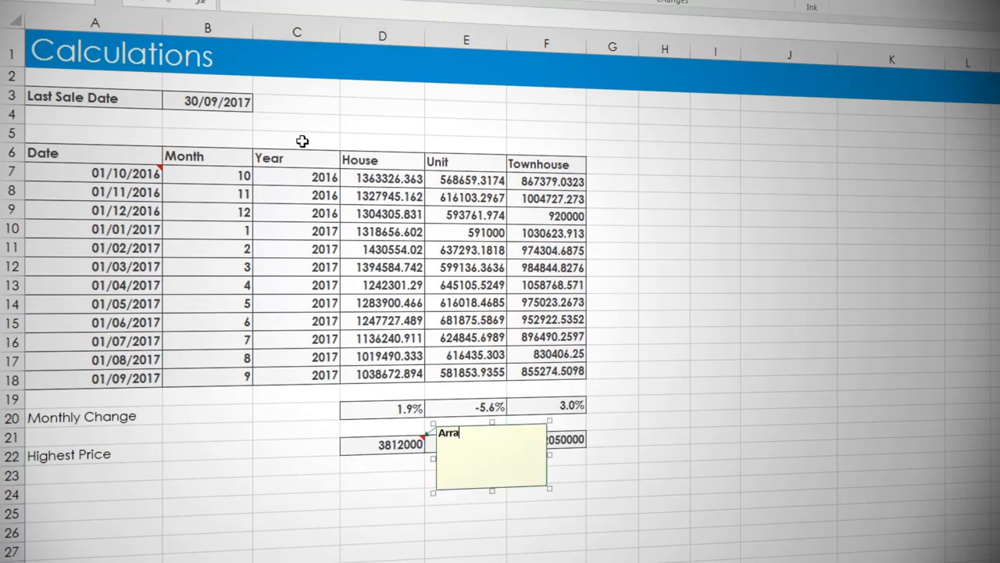
type("y formula in use")
left_click(295, 390)
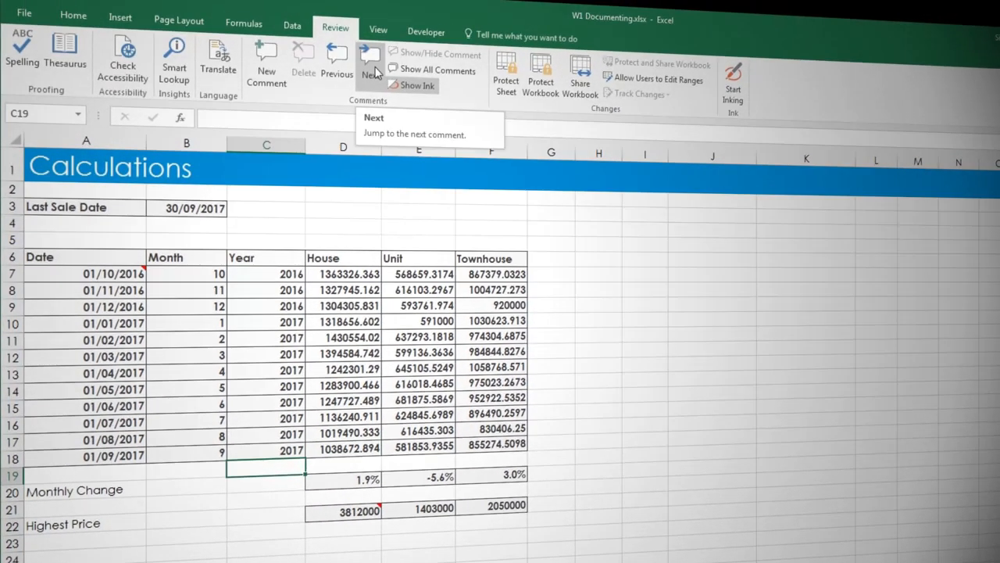
Step through the sheet's comments one after another to review them.
left_click(375, 72)
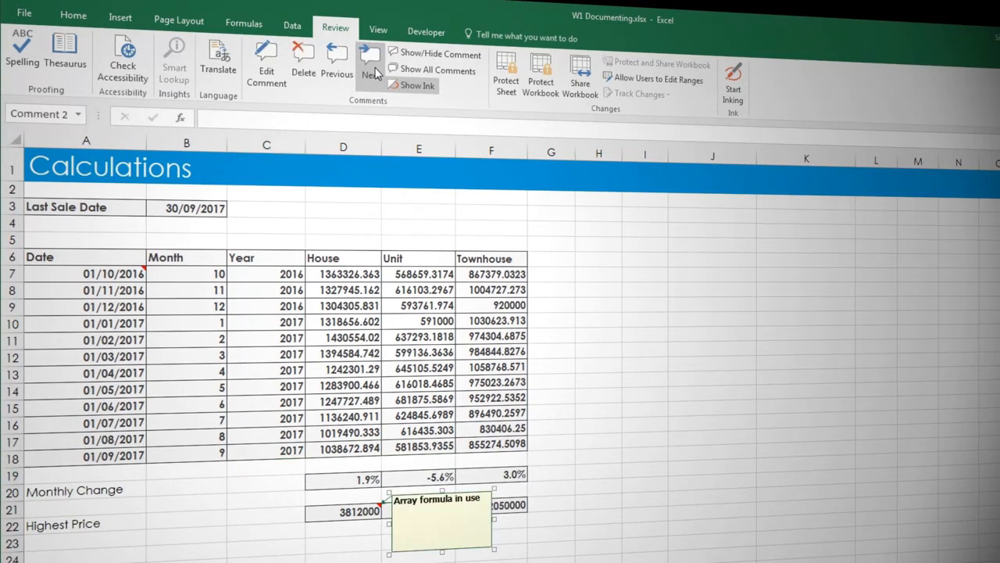
left_click(374, 72)
left_click(601, 383)
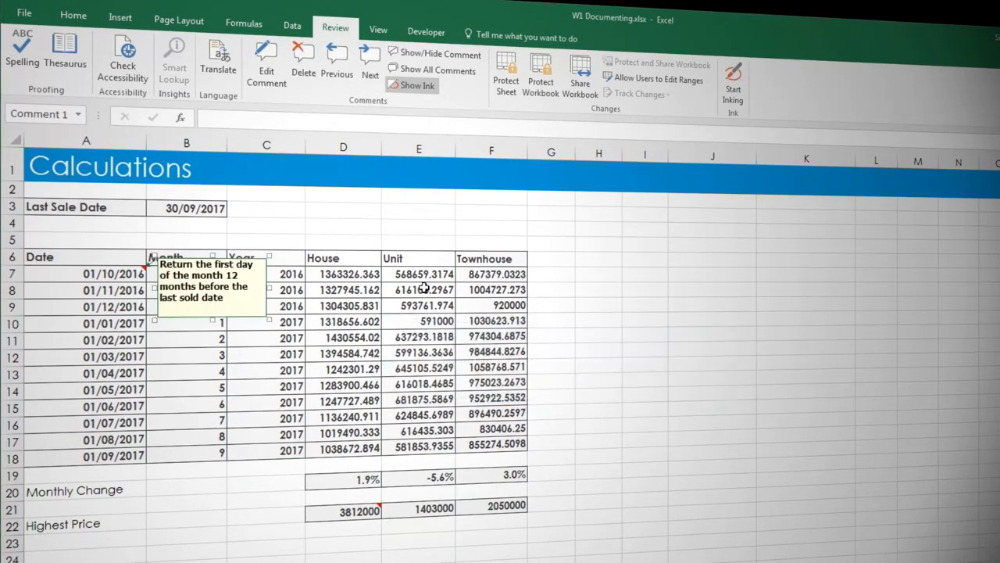